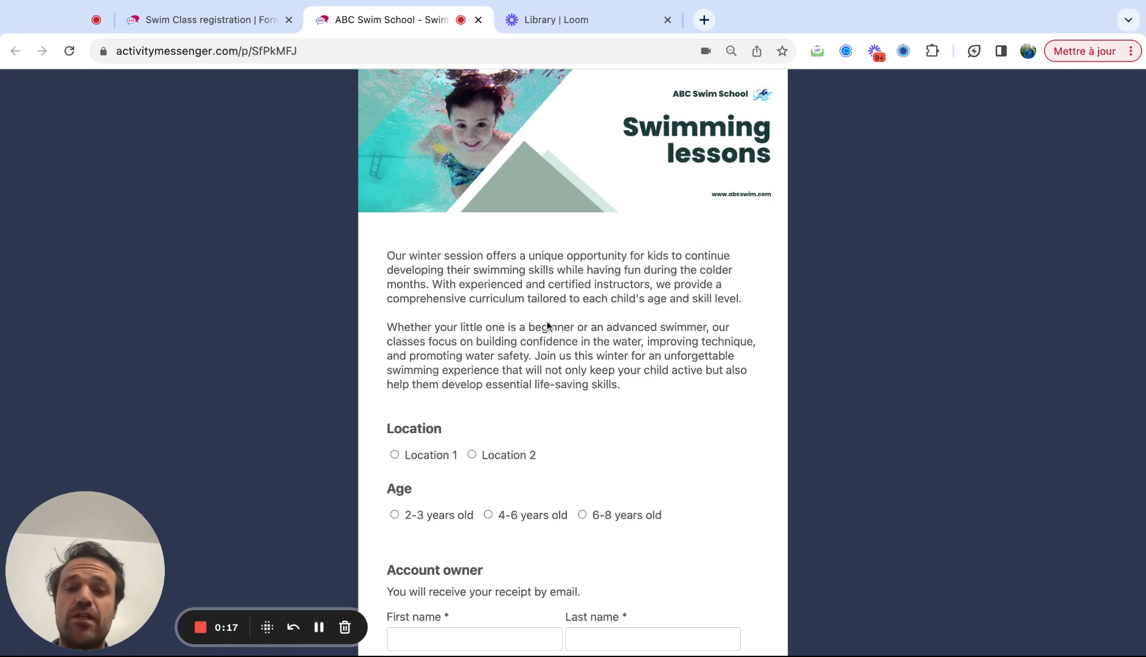
Step: Try the Location 1, 4-6 and 6-8 filters, settling on Location 2 with 4-6 years old
scroll(547, 452, down, 1)
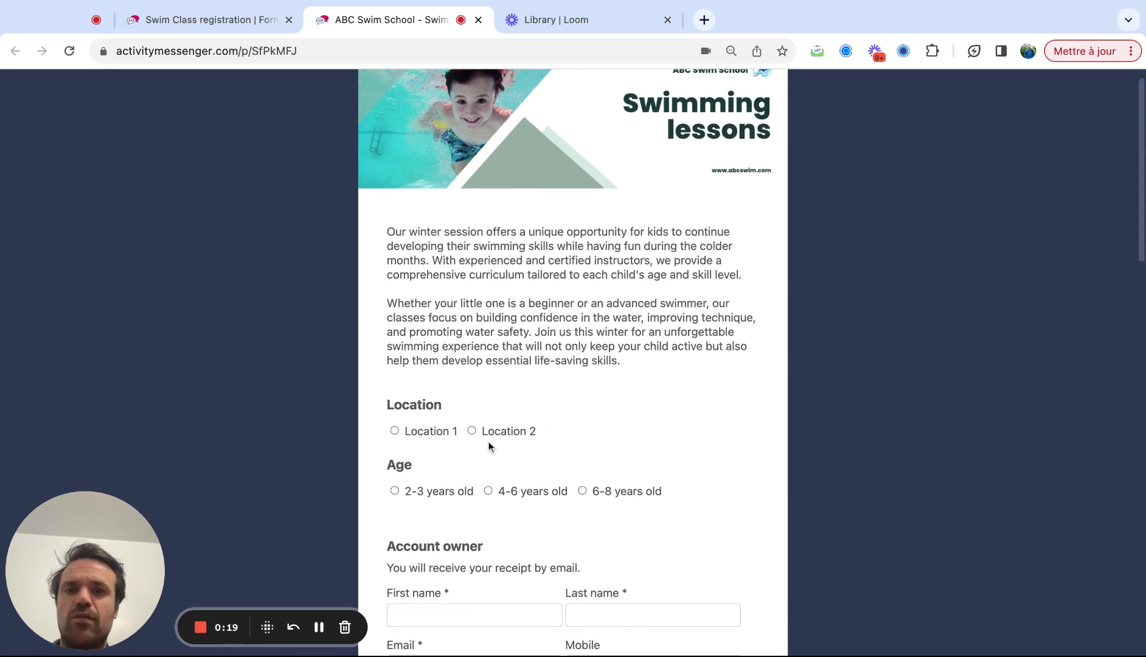
click(435, 434)
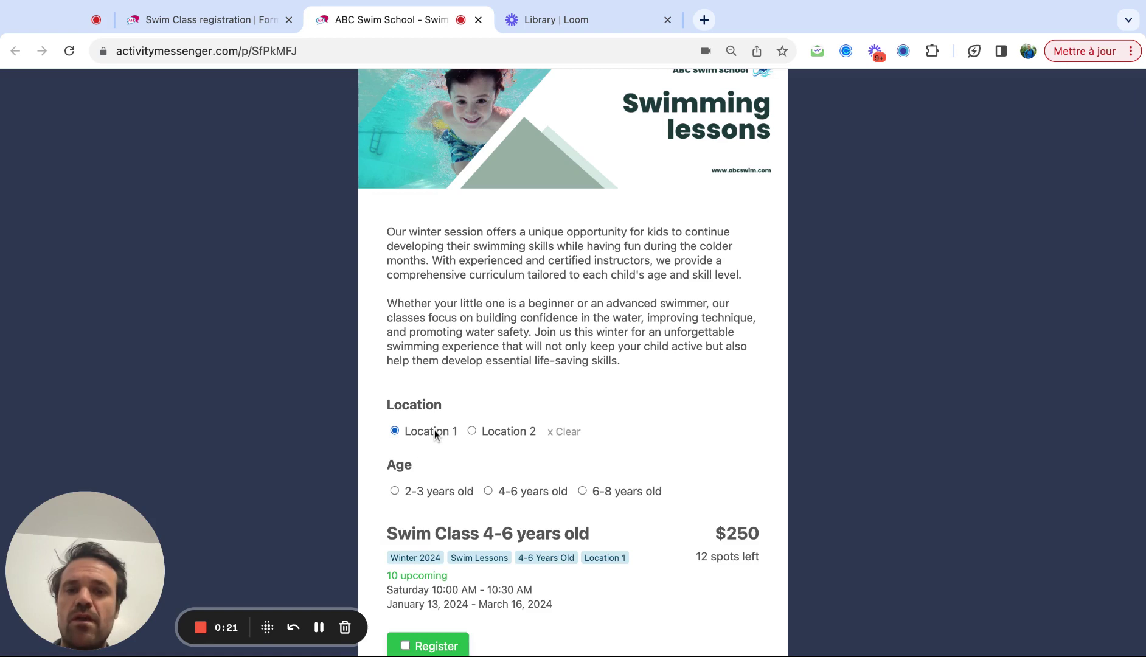
scroll(505, 464, down, 4)
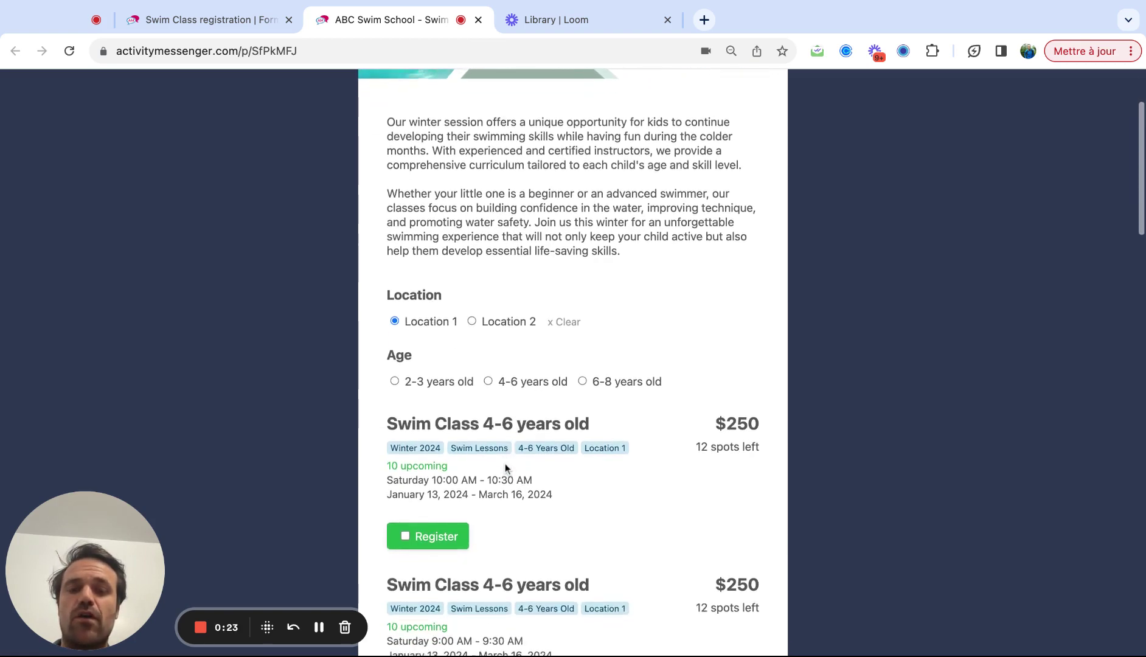
click(505, 377)
scroll(505, 377, down, 7)
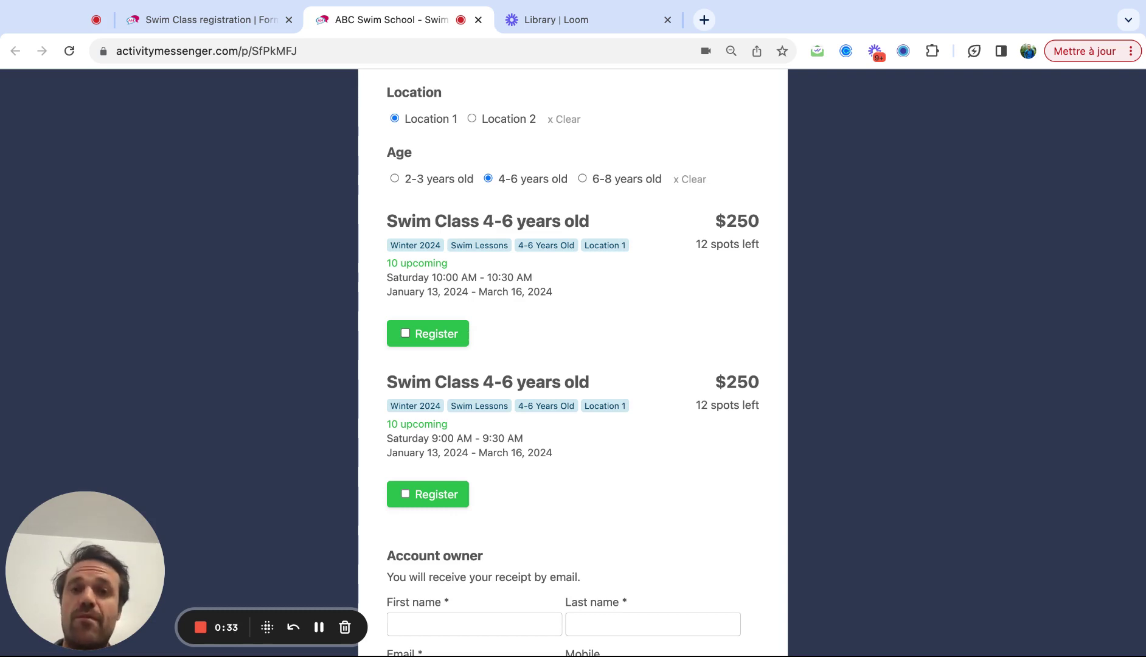
click(611, 178)
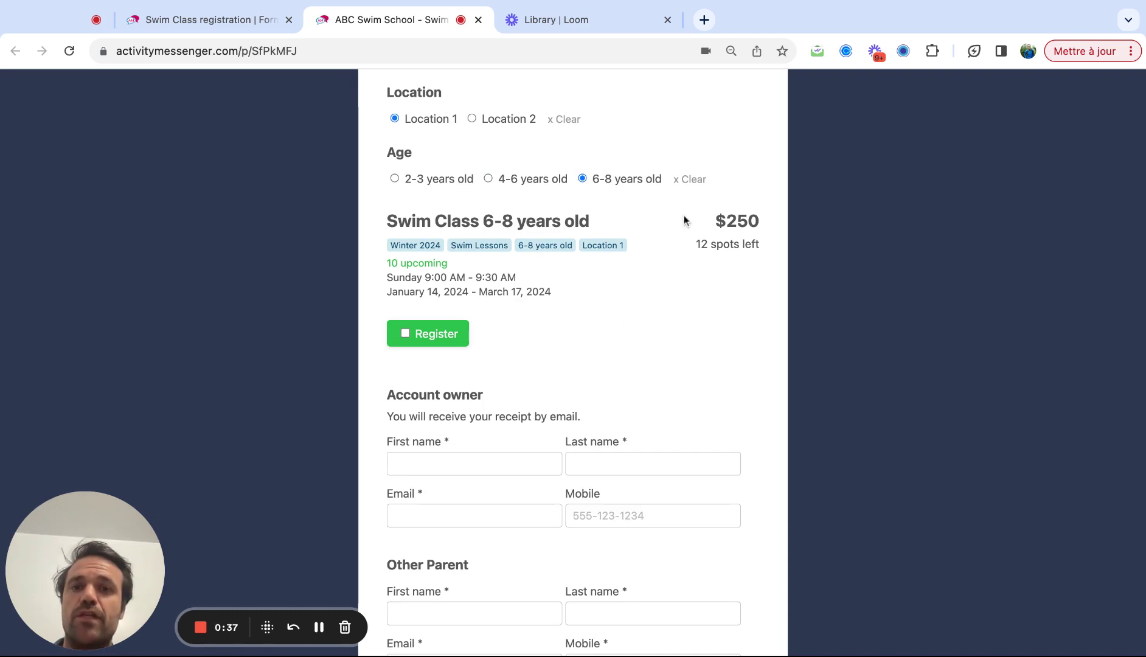
click(501, 119)
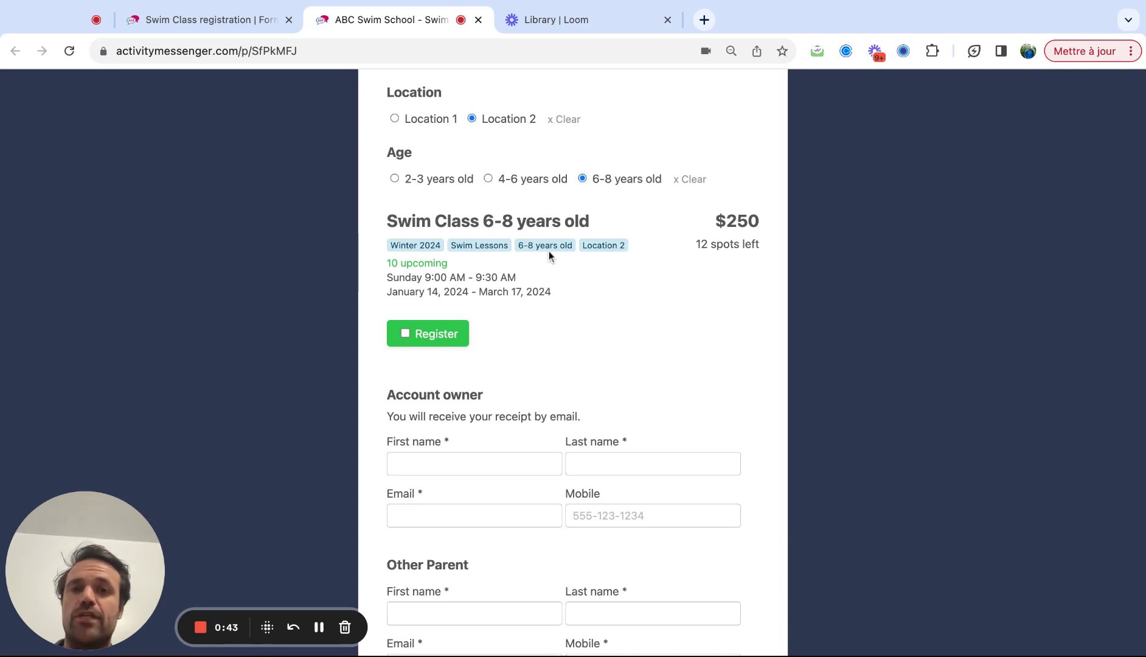
click(506, 180)
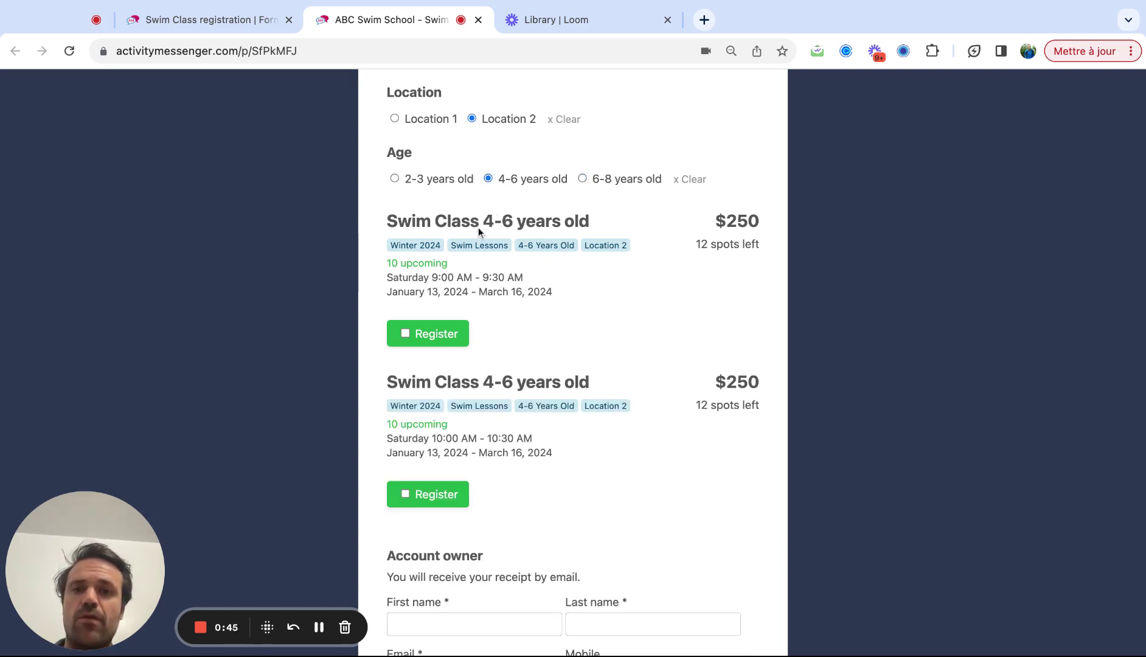
Step: Register for the Saturday 9:00 AM class and enter the participant's first and last name
click(405, 333)
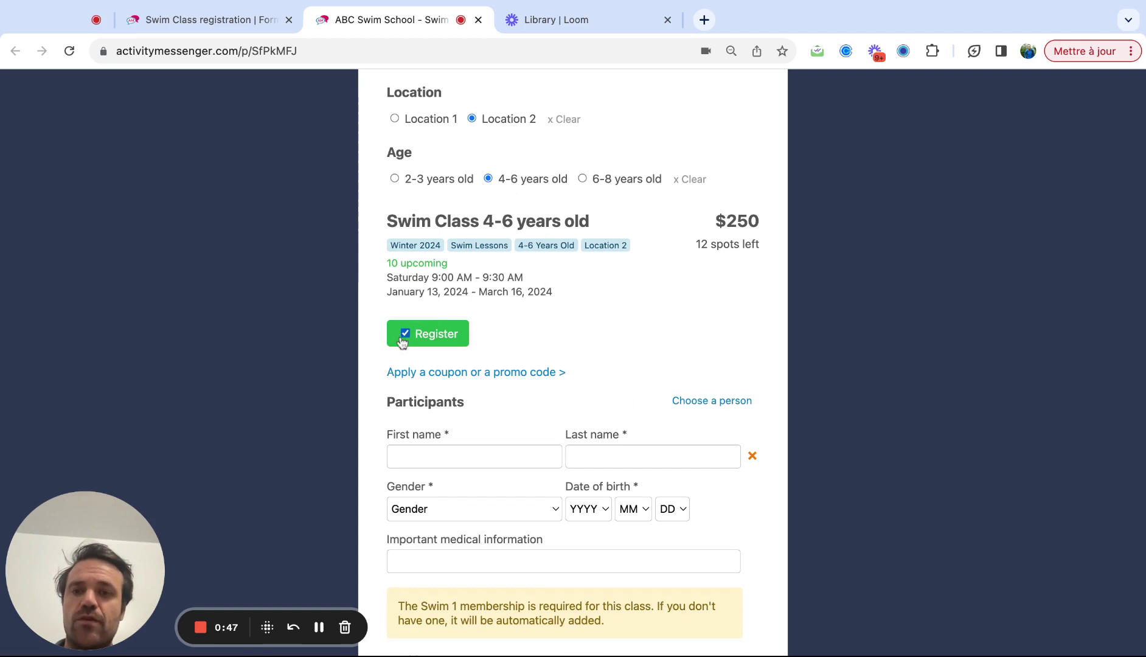
scroll(419, 385, down, 1)
scroll(419, 385, down, 1)
click(421, 387)
text(Harry)
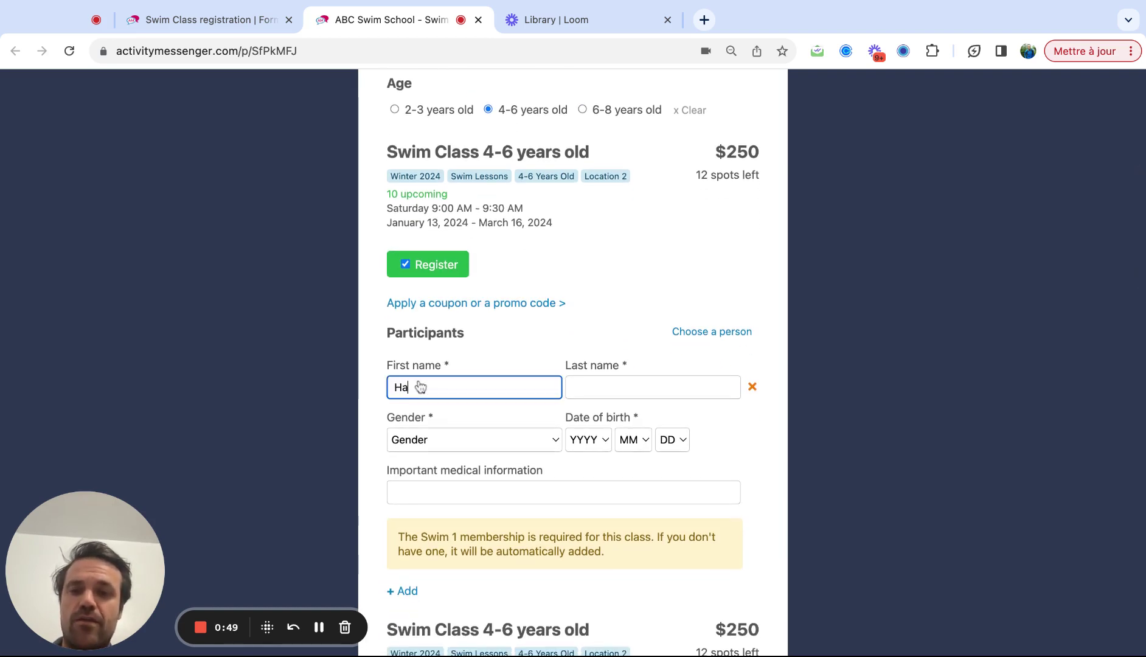
key(Tab)
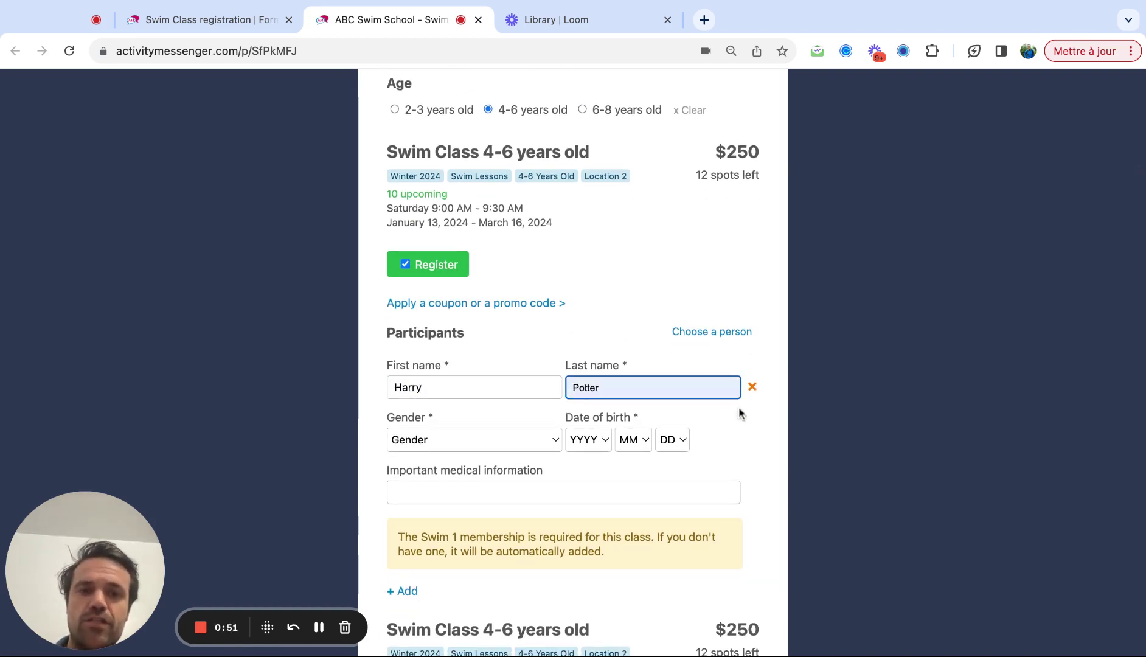
click(739, 406)
Step: Set the participant's gender to Male and date of birth to 2021/4/4
click(450, 451)
click(453, 466)
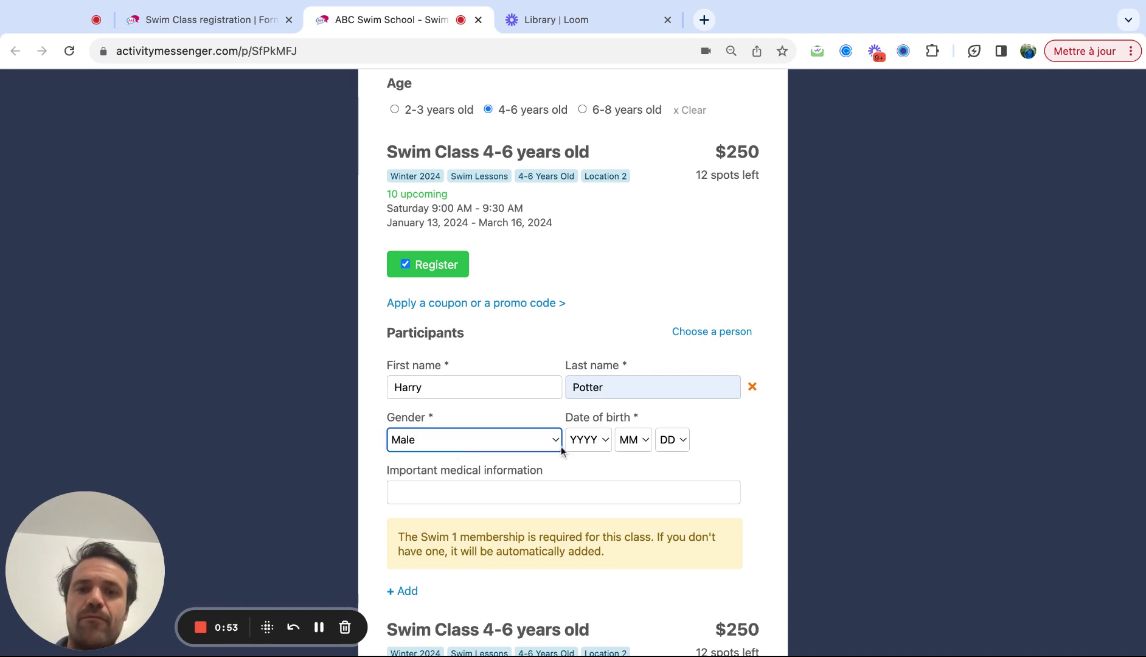
click(590, 444)
click(591, 456)
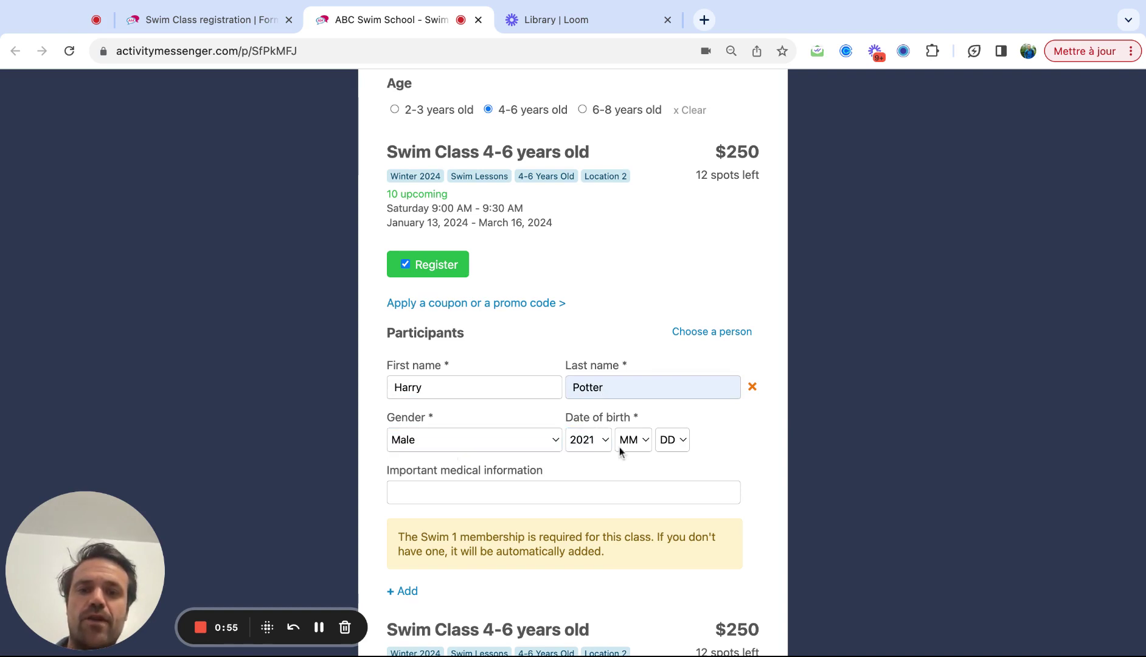
click(620, 451)
click(622, 455)
click(668, 449)
click(645, 517)
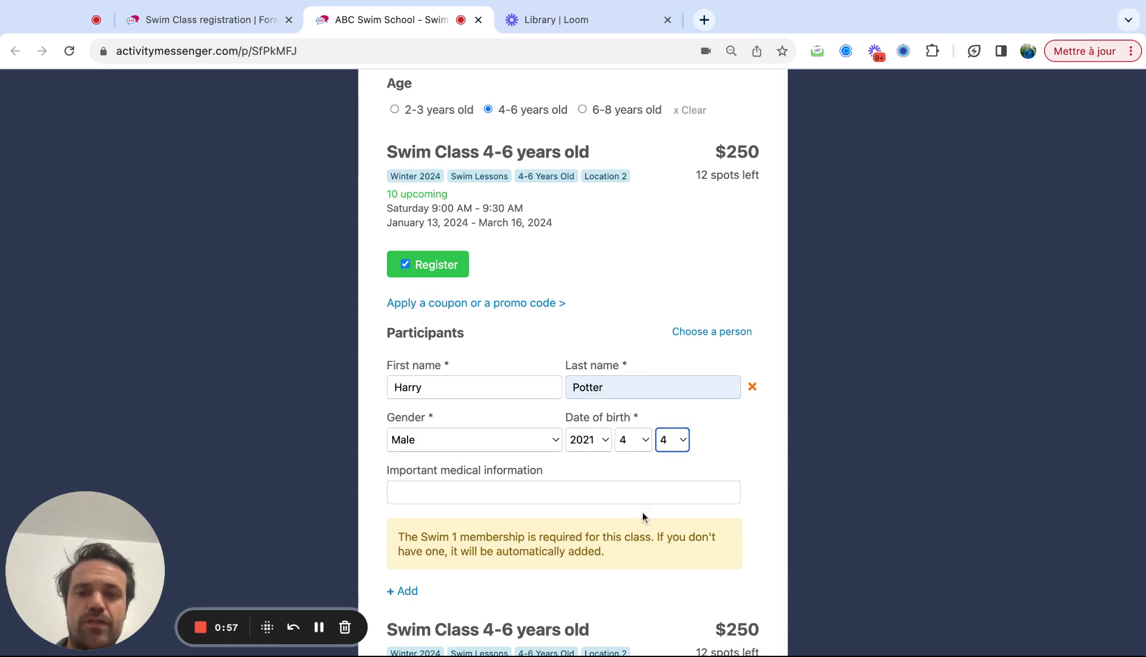
Step: Enter 'Test' as the participant's important medical information
click(493, 494)
text(Test)
scroll(495, 500, down, 2)
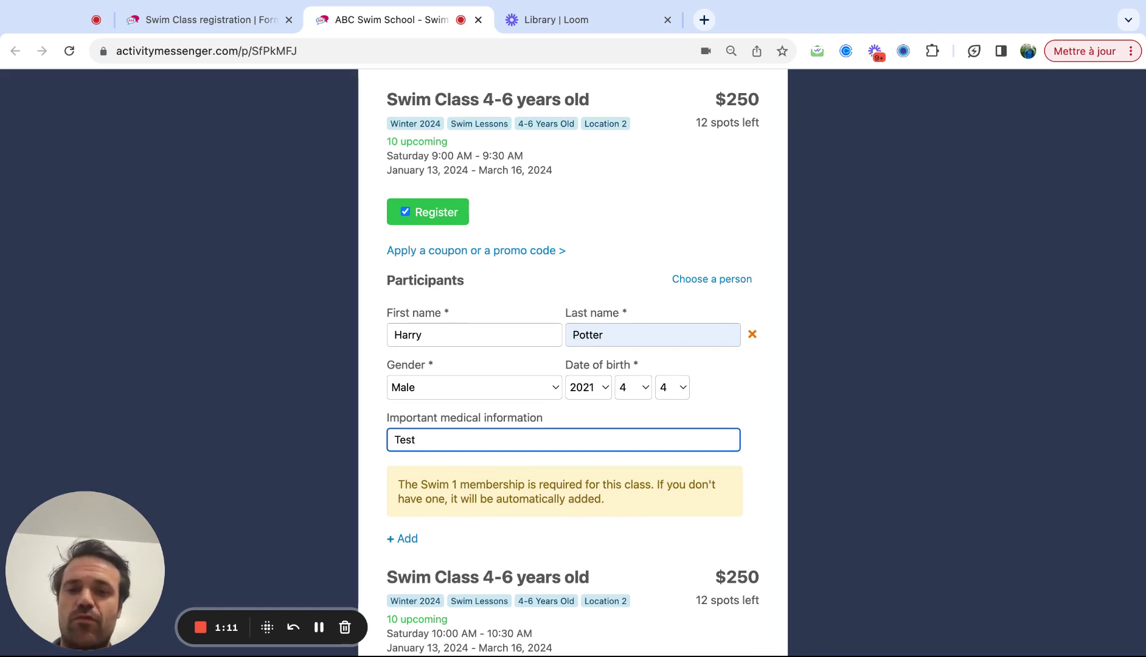
scroll(573, 365, down, 10)
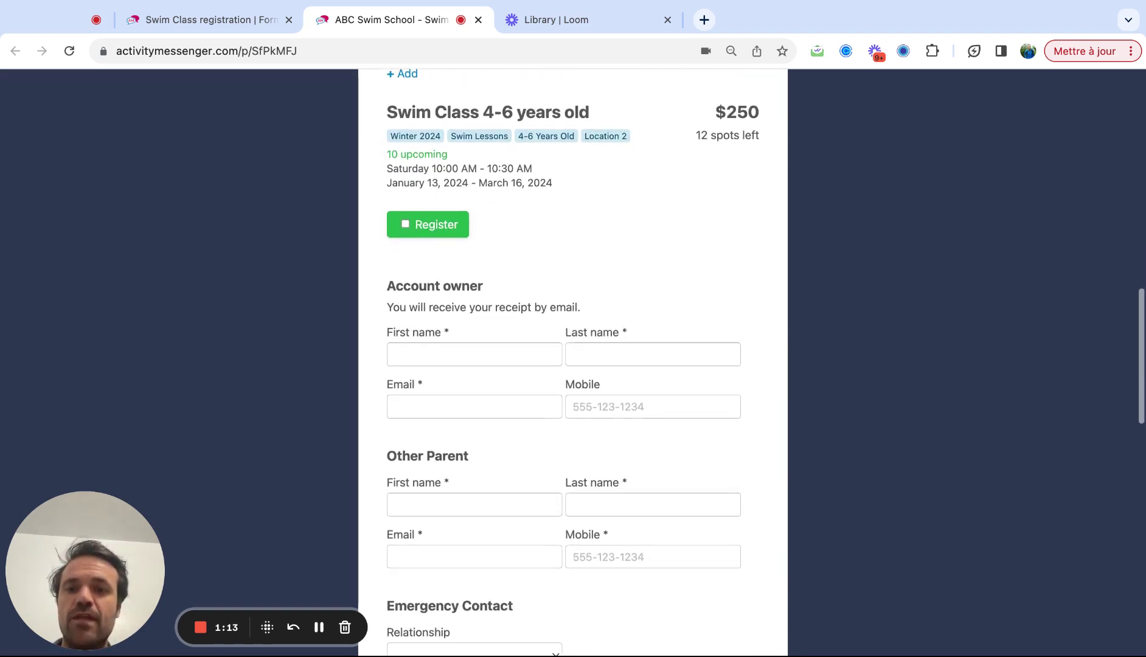
Step: Autofill the account owner's and other parent's details from saved entries
click(483, 352)
click(558, 369)
click(608, 362)
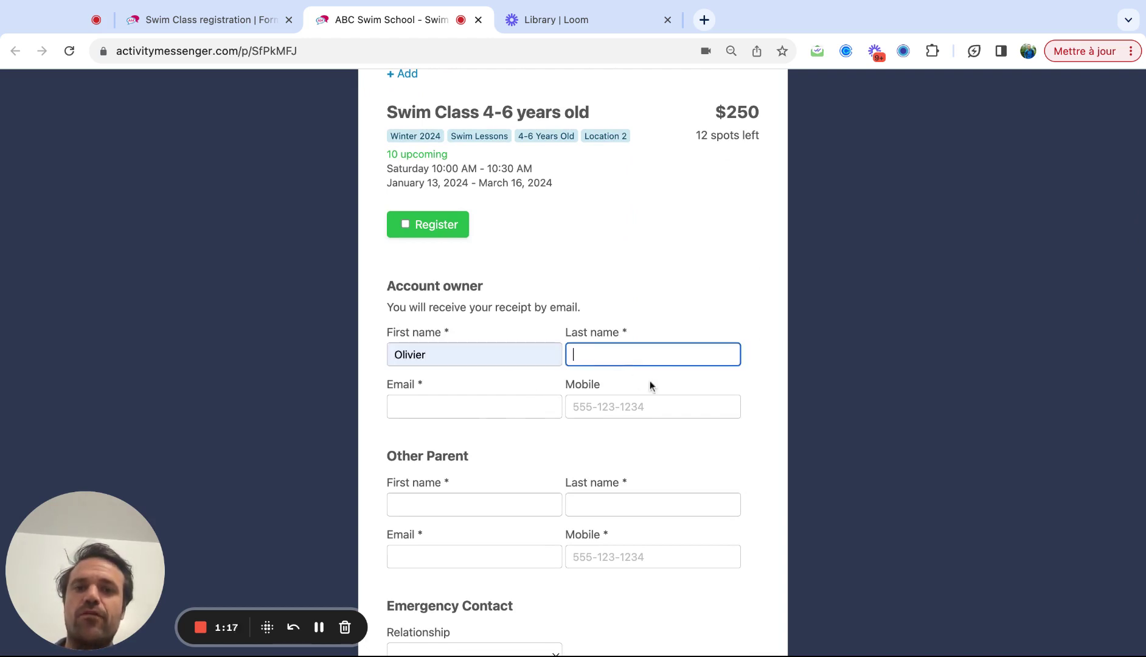
scroll(565, 456, down, 5)
click(639, 414)
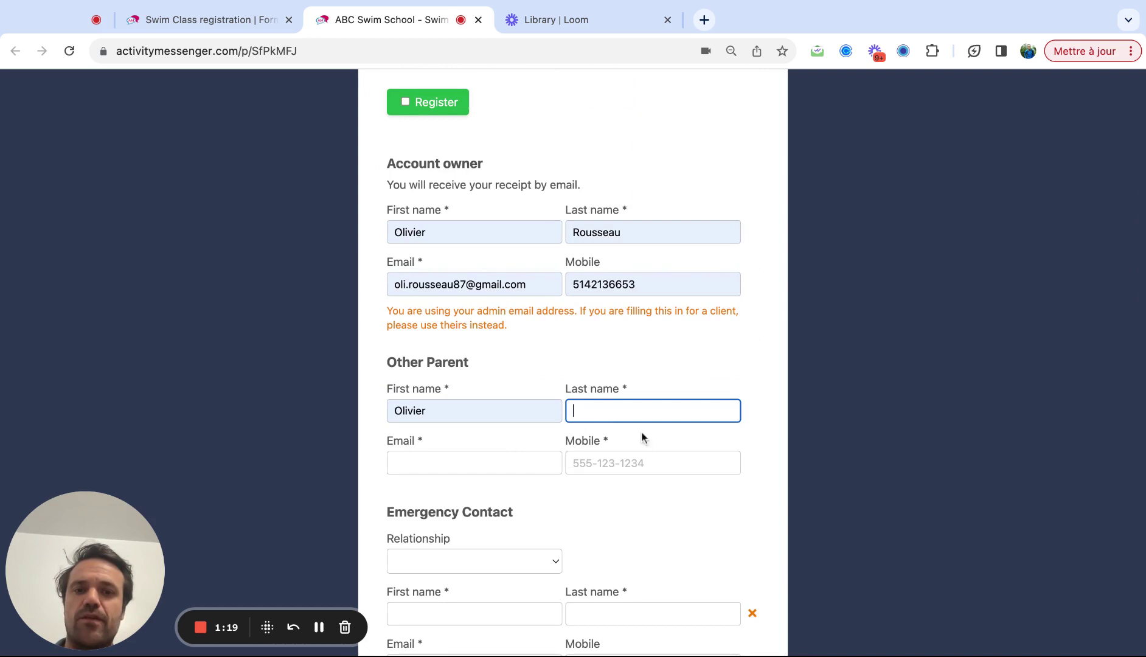
click(642, 438)
Step: Set the emergency contact relationship to Parent and autofill the contact's details
scroll(588, 440, down, 5)
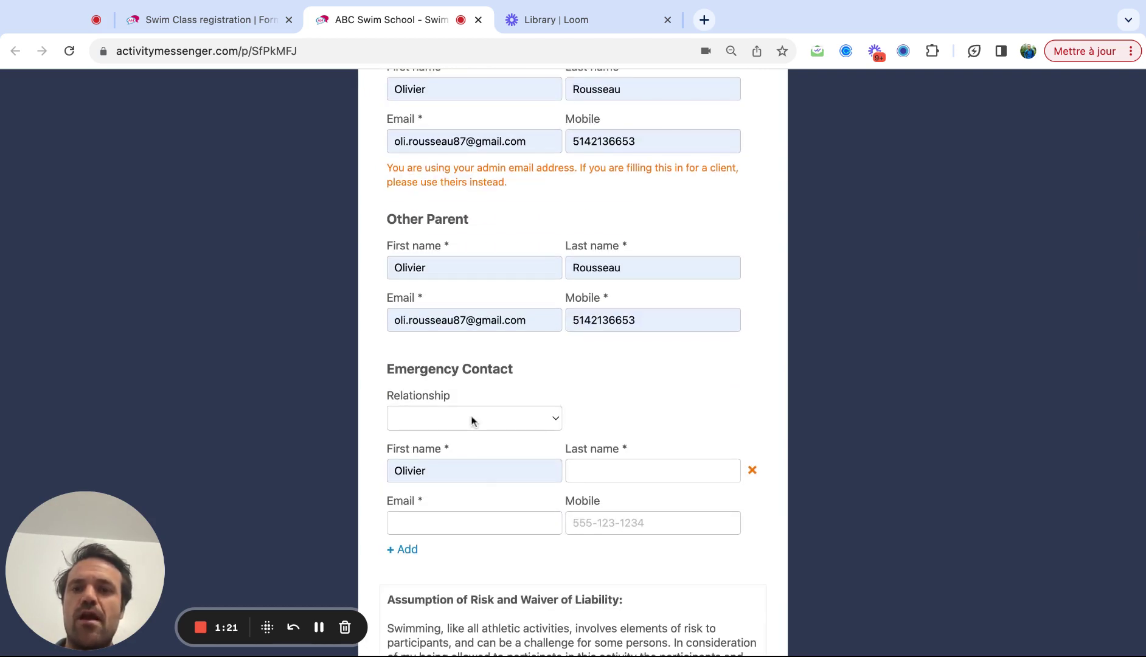
click(472, 419)
click(472, 433)
click(596, 472)
key(Down)
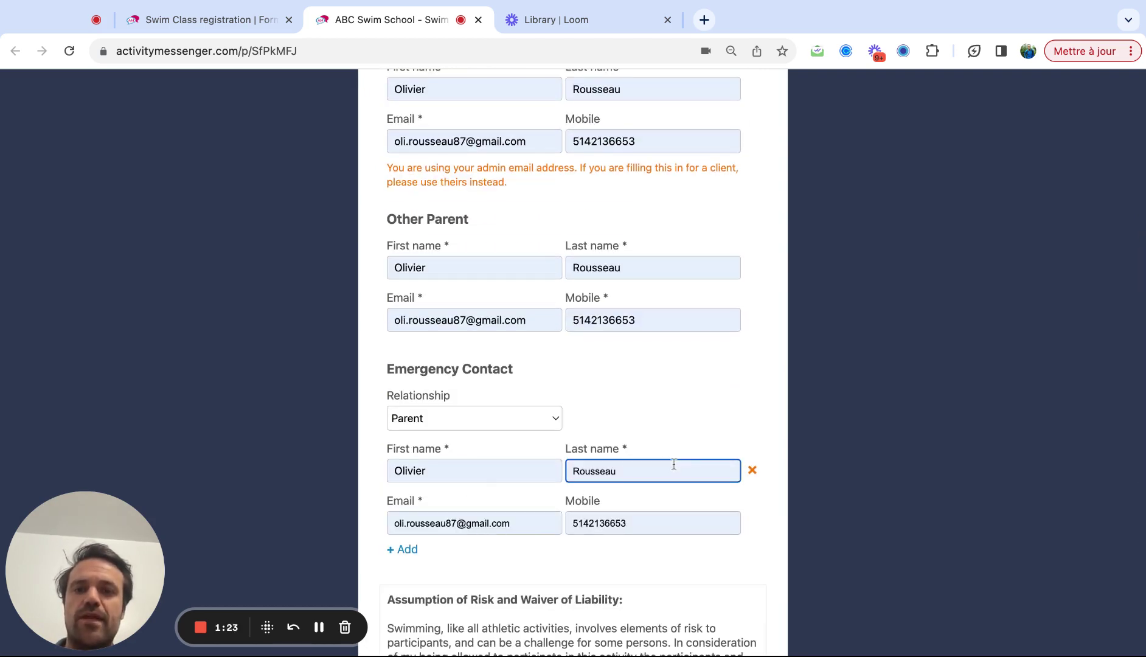
key(Return)
Step: Accept the waiver of liability, draw the signature and submit the registration
scroll(596, 321, down, 3)
scroll(595, 321, down, 10)
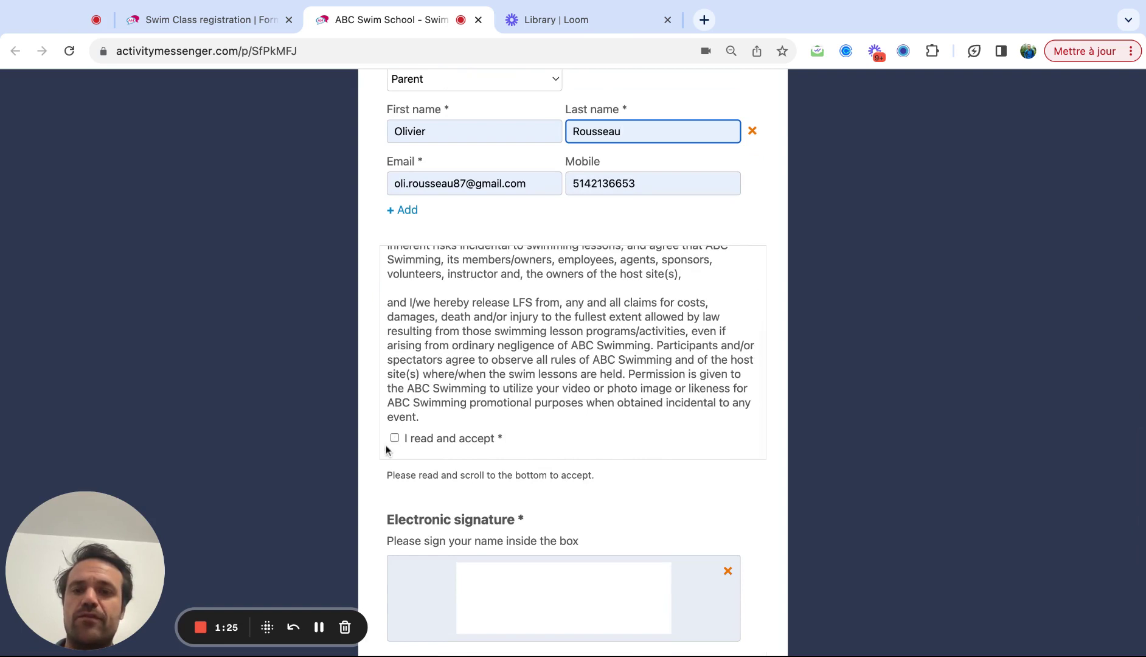
click(395, 438)
scroll(403, 451, down, 3)
mouse_move(492, 477)
mouse_down()
mouse_move(482, 513)
mouse_move(636, 481)
mouse_up()
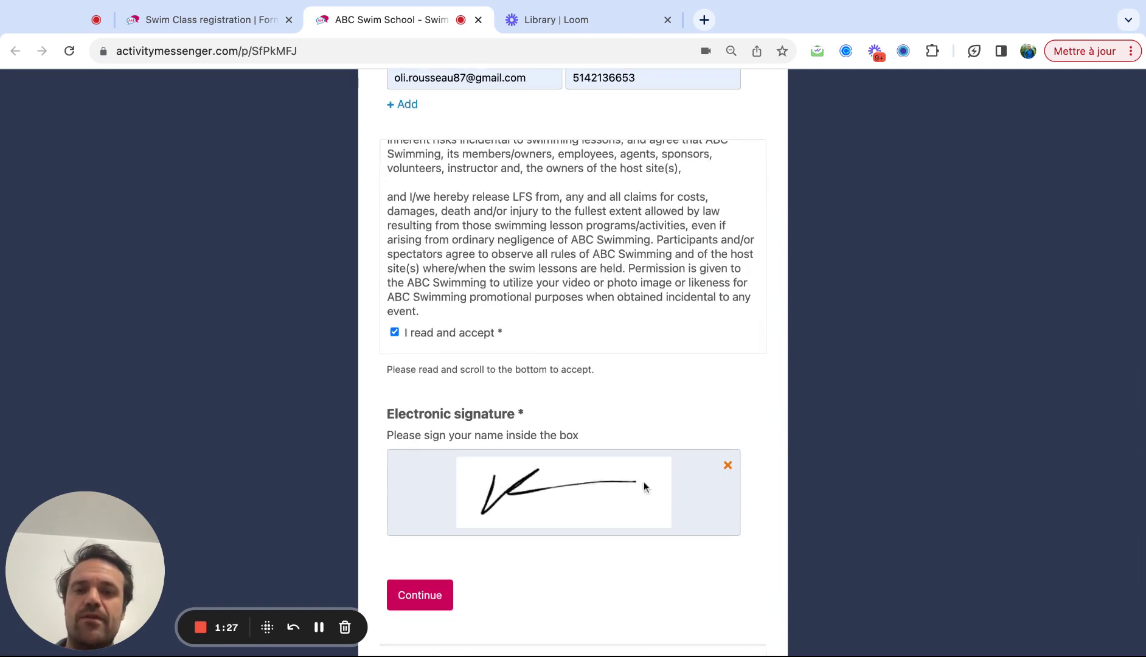
click(426, 605)
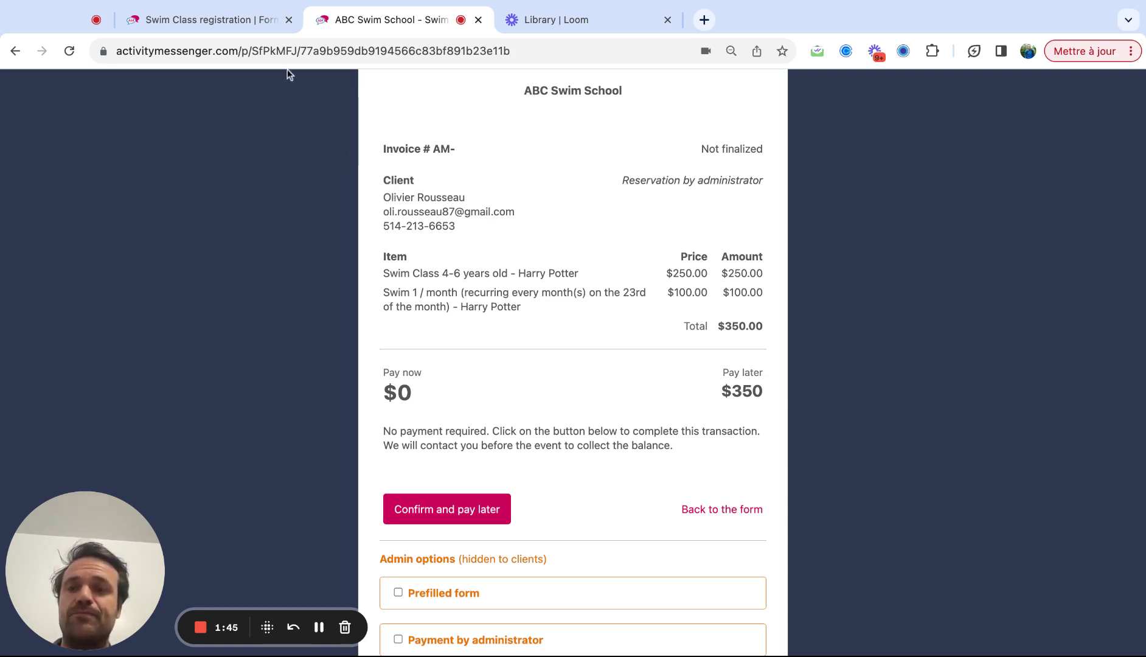
Step: Switch back to the Swim Class registration form designer
click(244, 27)
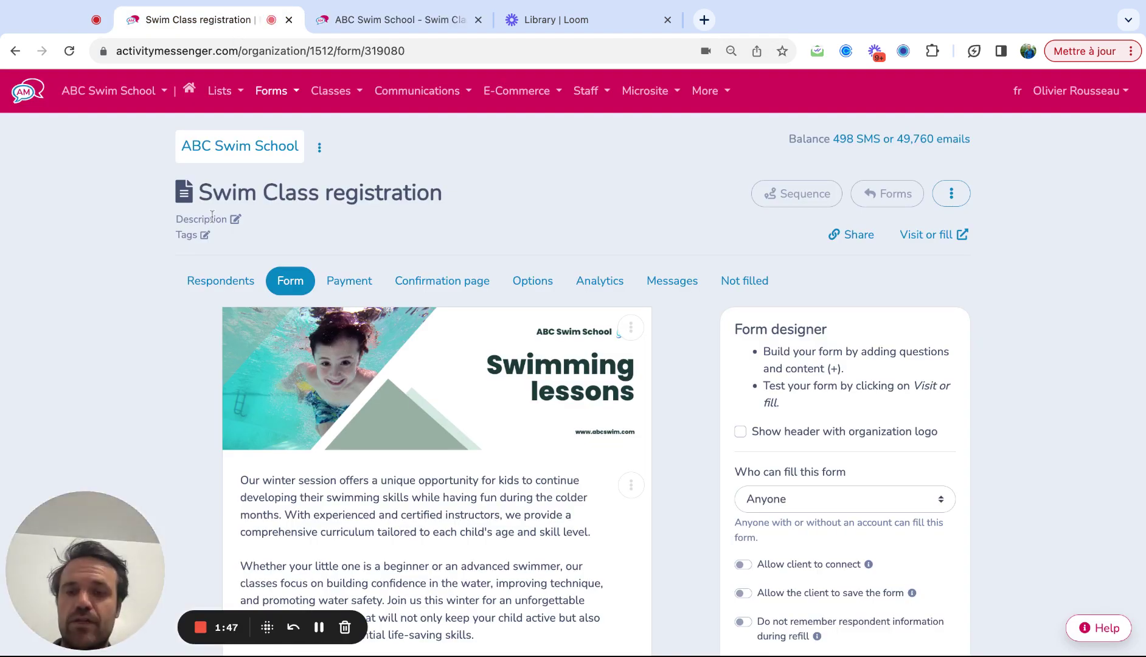
scroll(182, 277, down, 3)
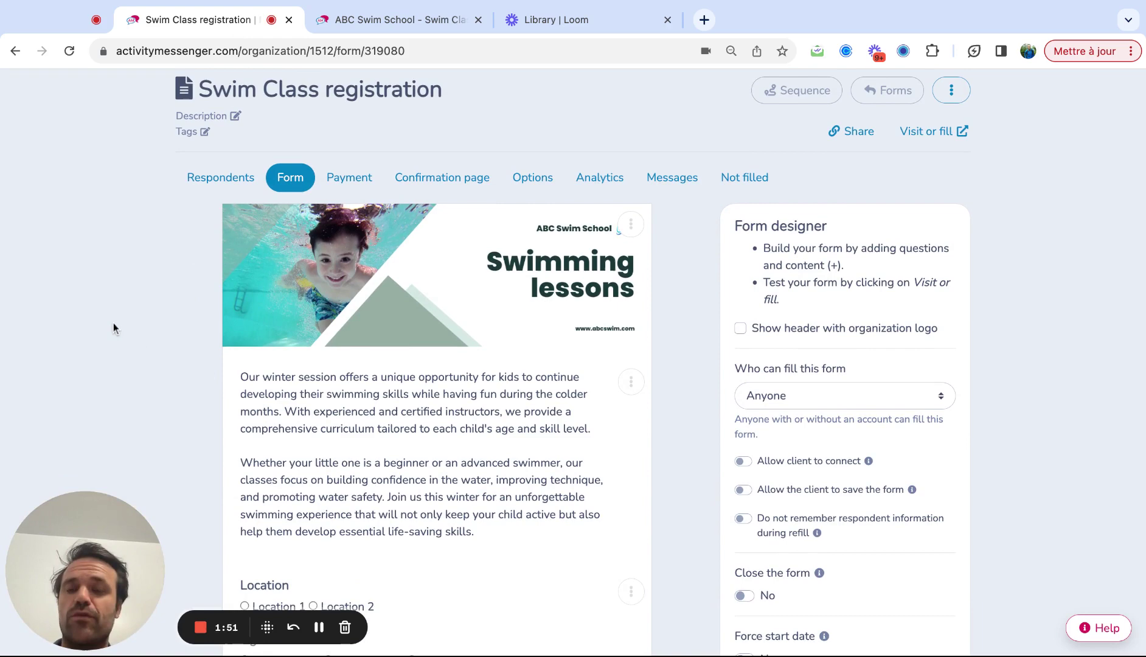
scroll(115, 321, down, 1)
Step: Open the swimming banner's image settings and Edit in Canva, then close the Image dialog
click(630, 180)
click(661, 211)
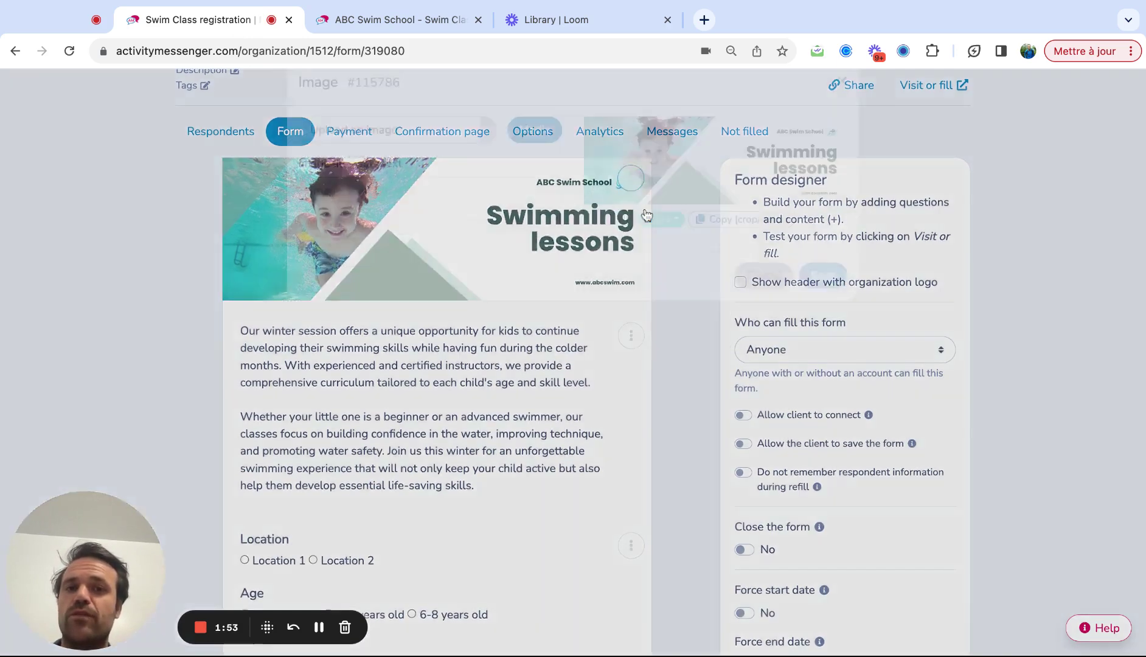
click(657, 248)
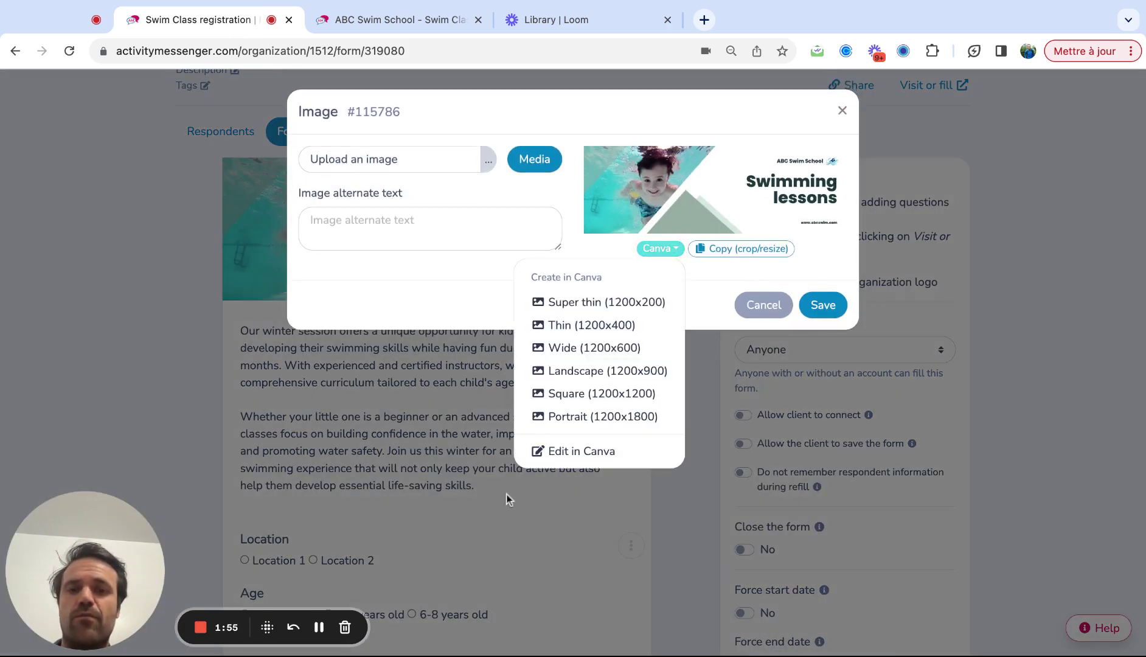
click(577, 449)
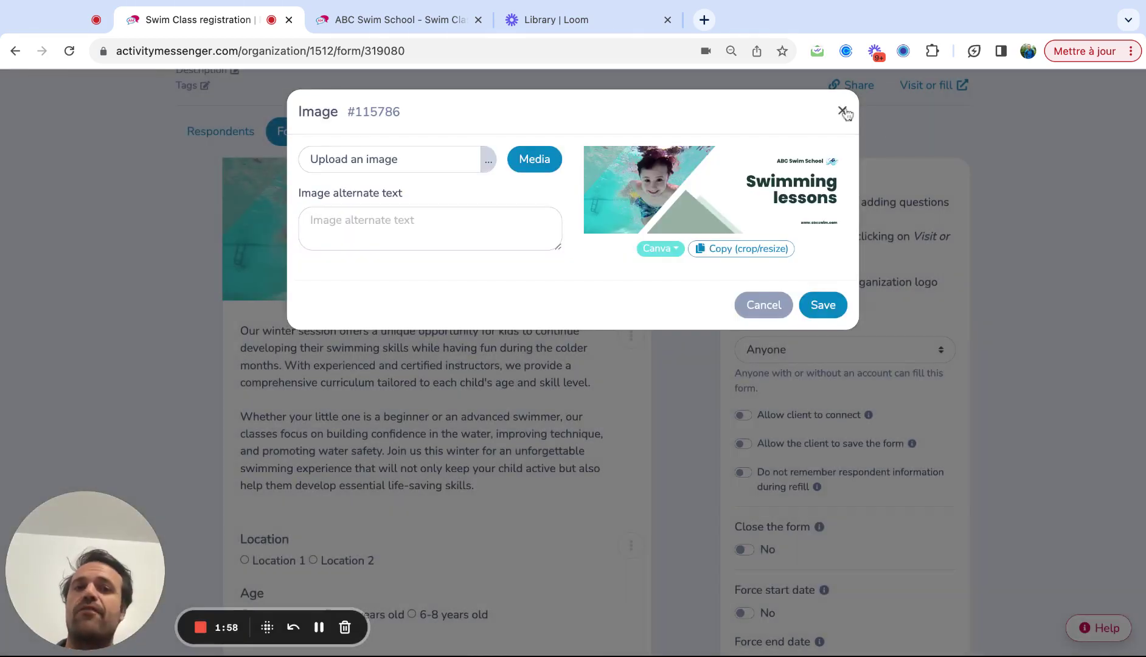
click(843, 110)
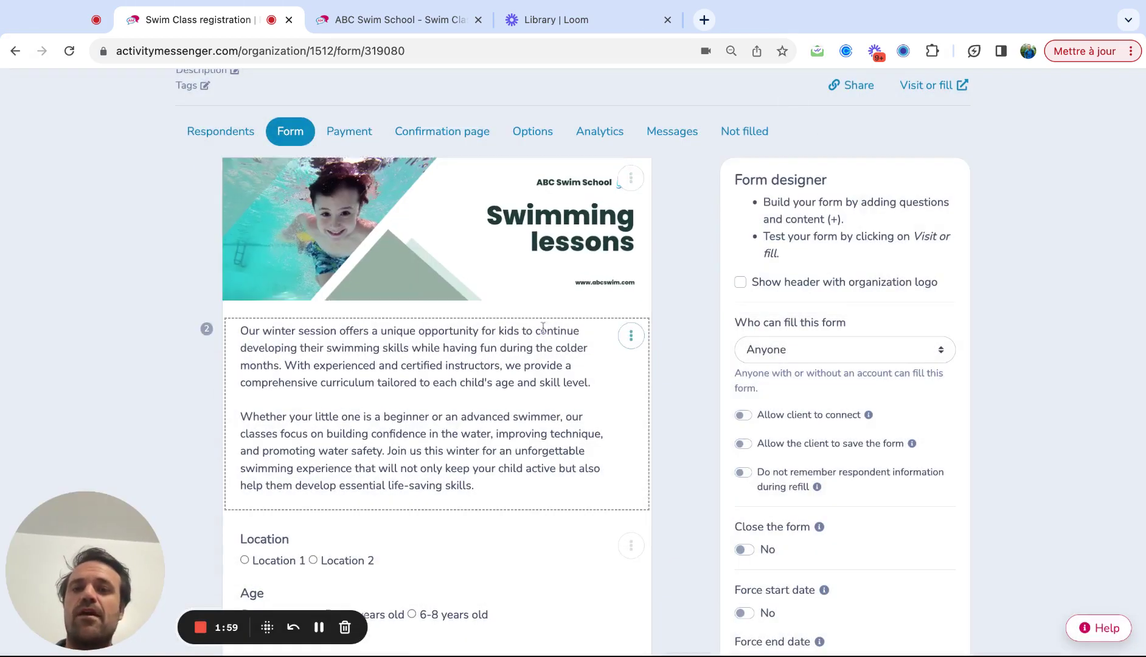
scroll(608, 226, down, 2)
click(631, 213)
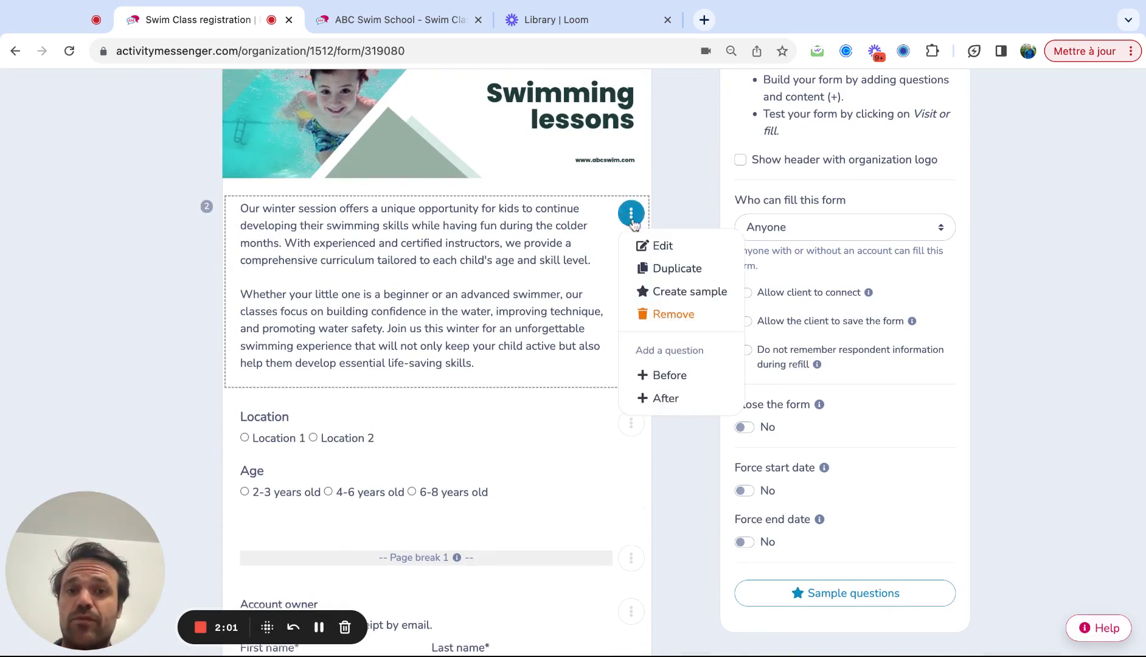
click(649, 243)
click(340, 346)
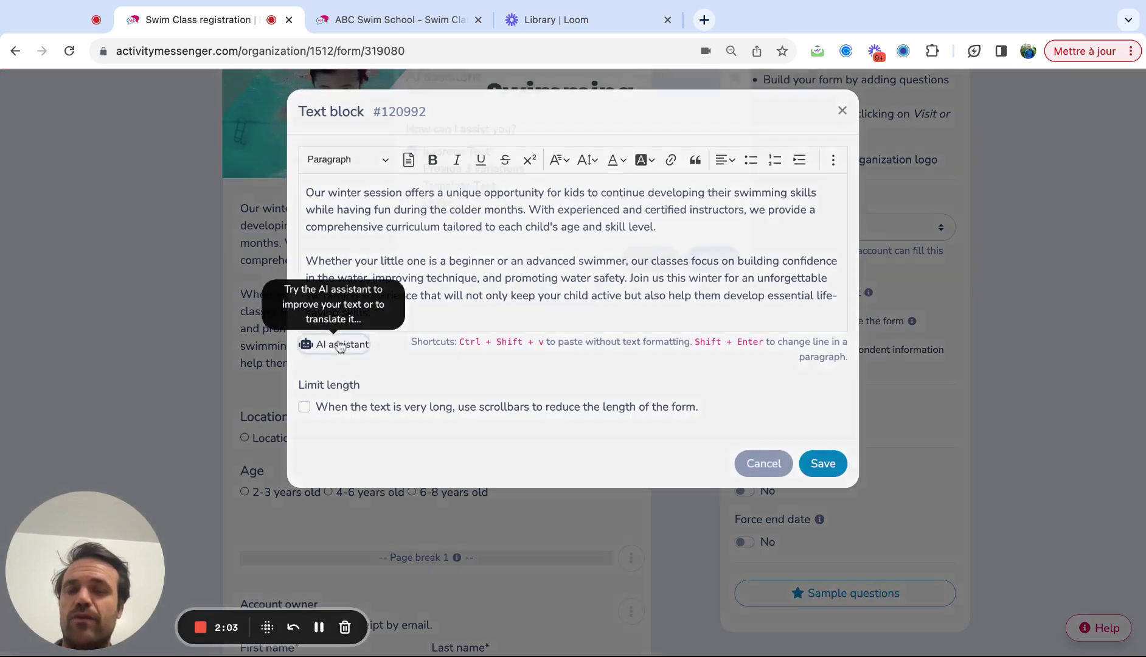
click(480, 199)
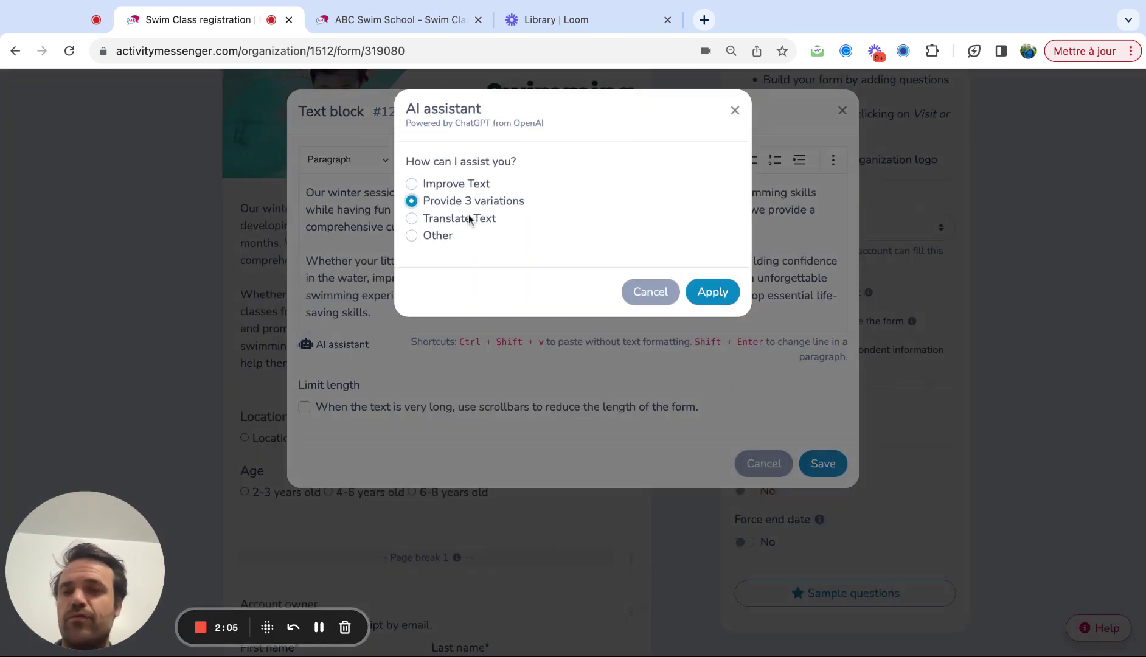
click(467, 219)
click(431, 236)
click(427, 260)
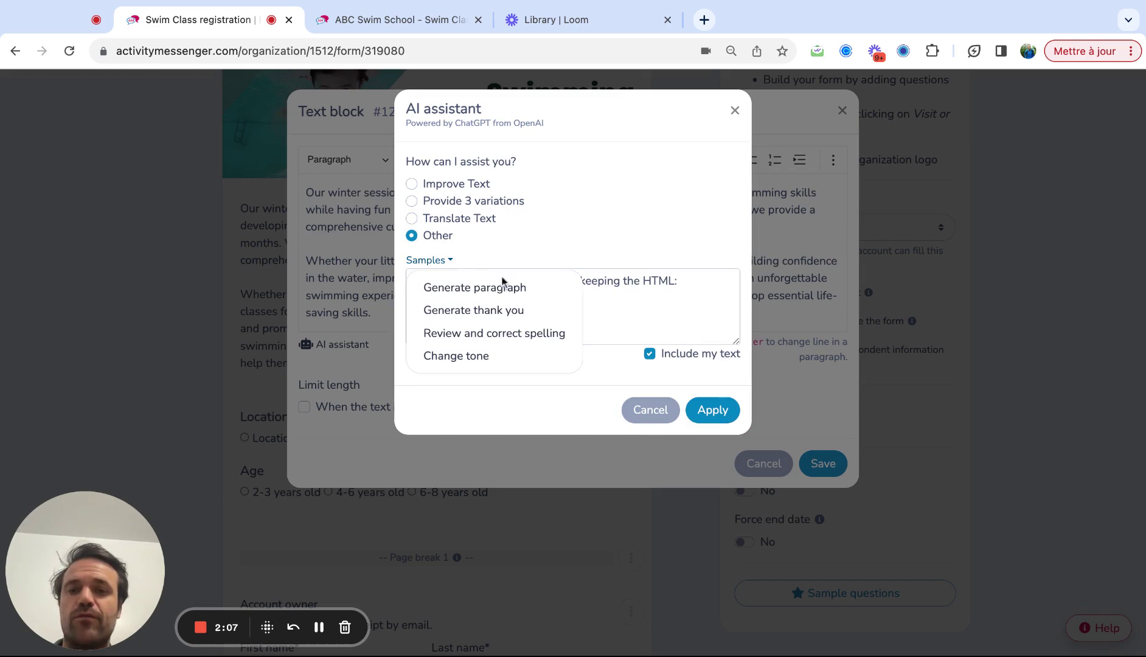
click(733, 115)
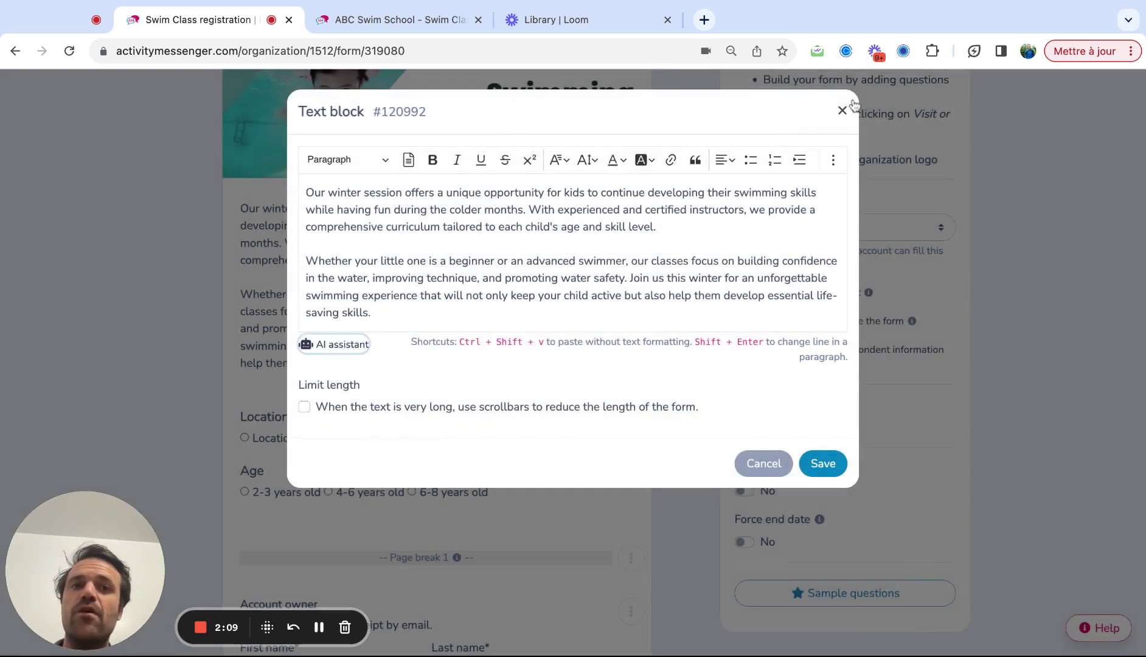
click(842, 110)
scroll(602, 292, down, 1)
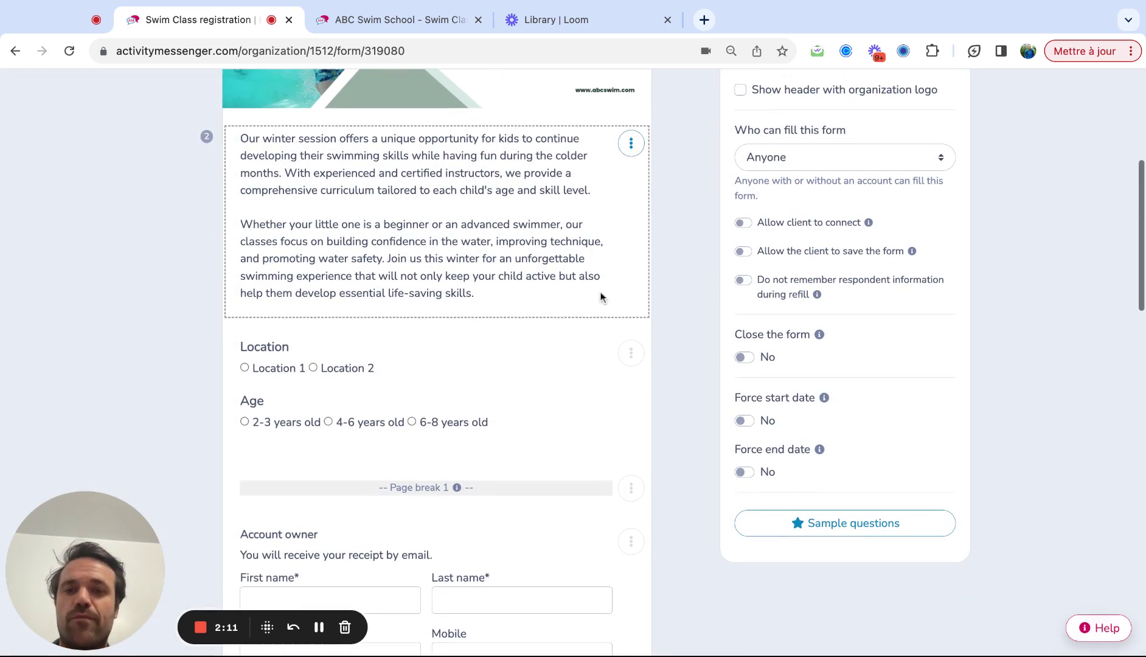
Step: Edit the Location block to open Multiple classes and review its Location and Age filters
click(634, 355)
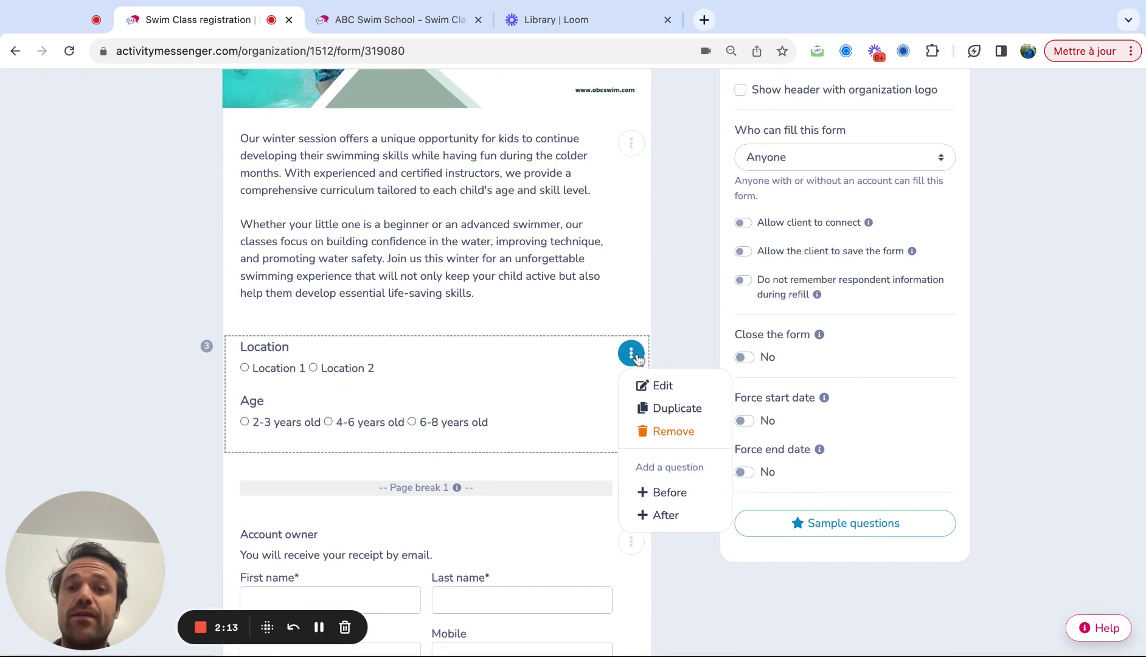
click(657, 386)
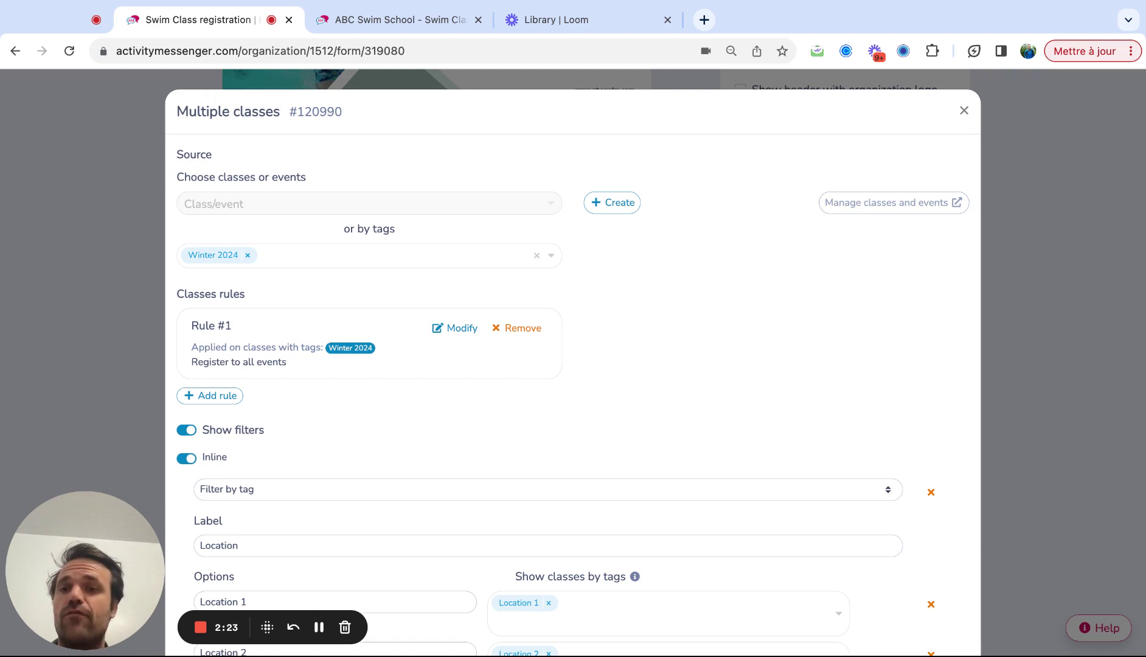
scroll(207, 304, down, 4)
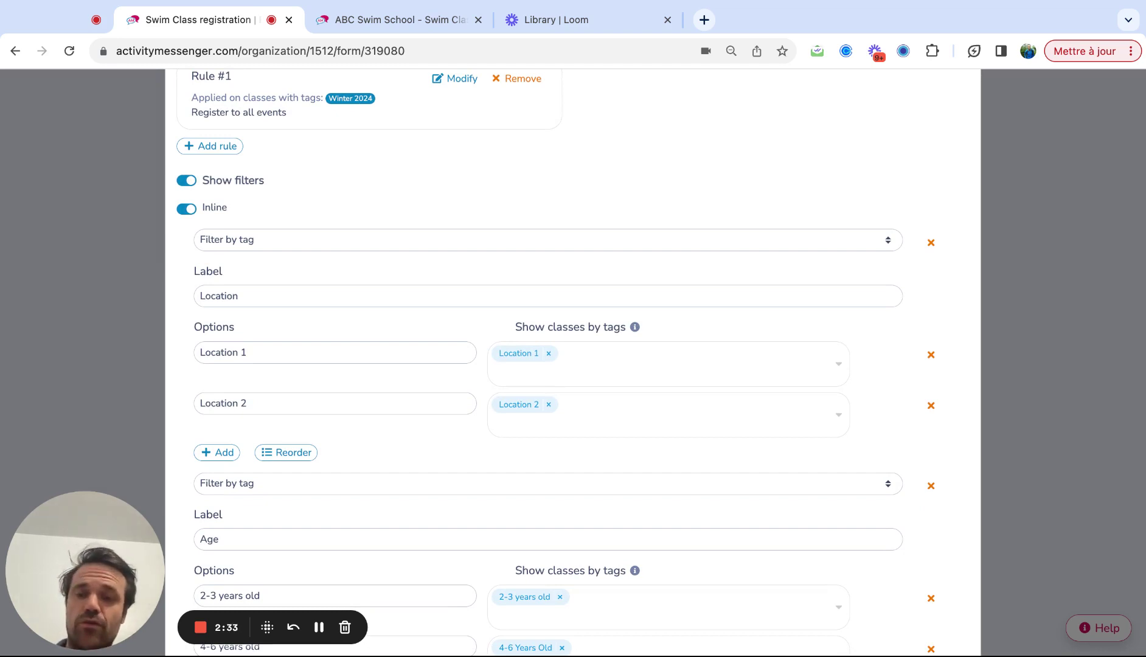
scroll(266, 389, down, 3)
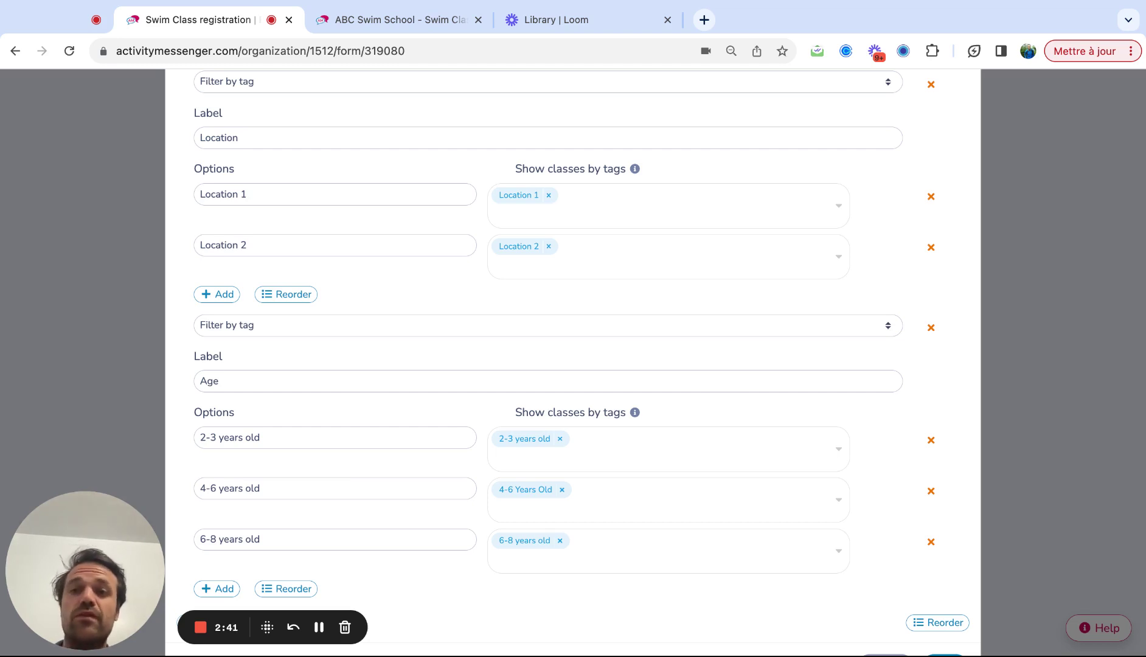
scroll(659, 358, up, 5)
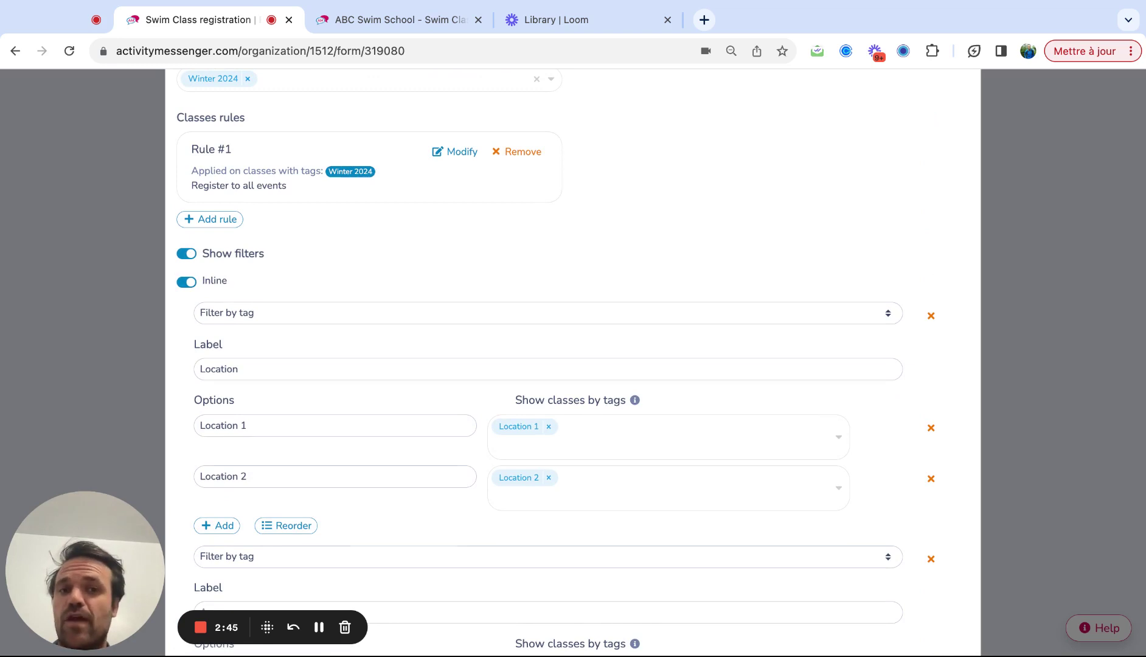
scroll(573, 364, down, 5)
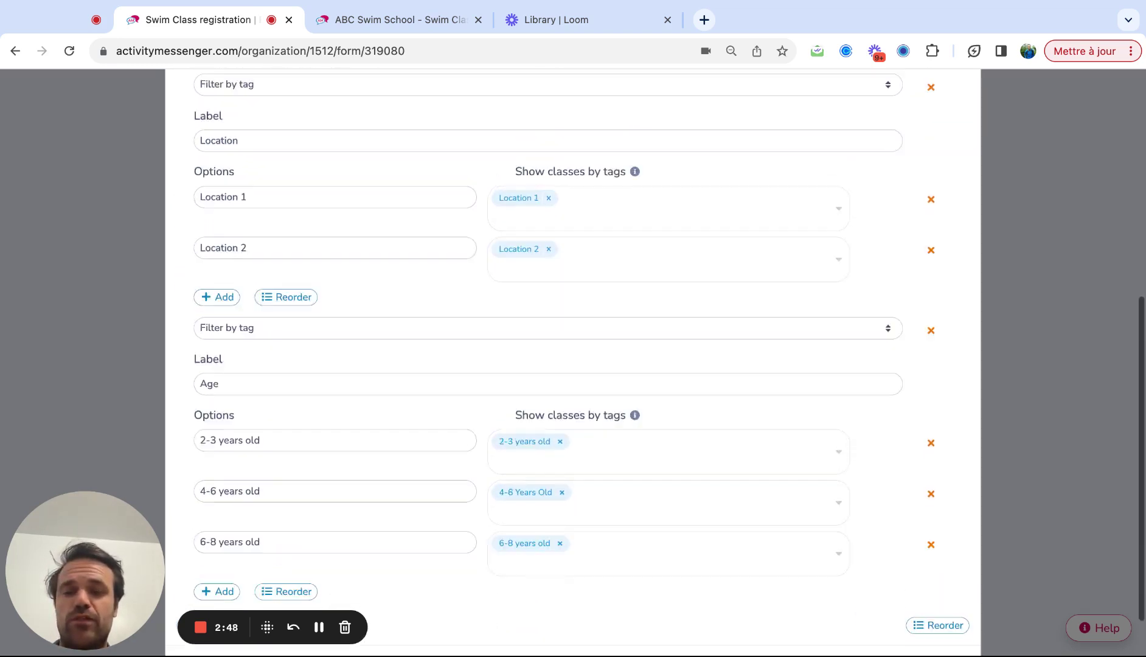
scroll(406, 291, up, 5)
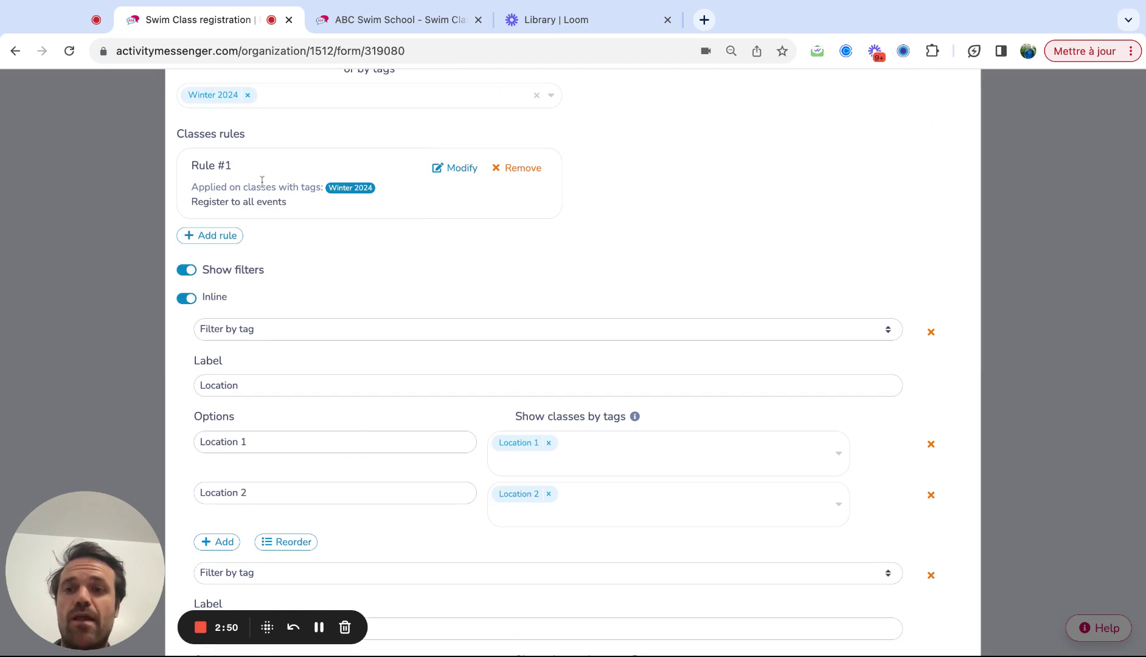
Step: Open the Winter 2024 rule, untick the Swim 1 membership requirement and review its settings
click(458, 169)
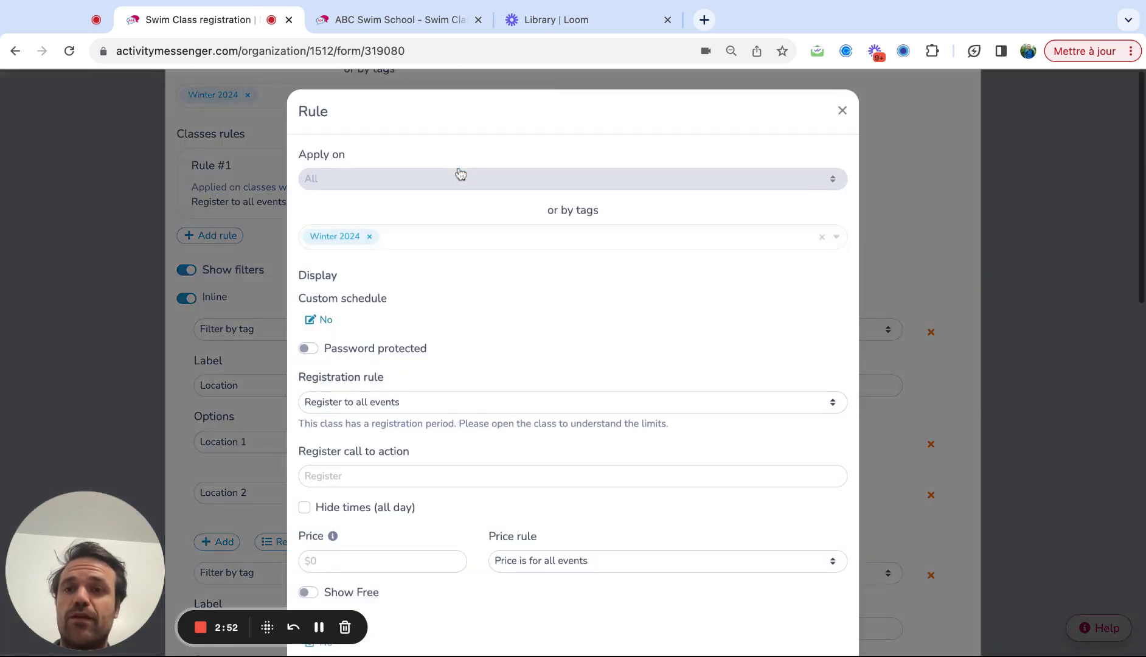
scroll(475, 323, down, 4)
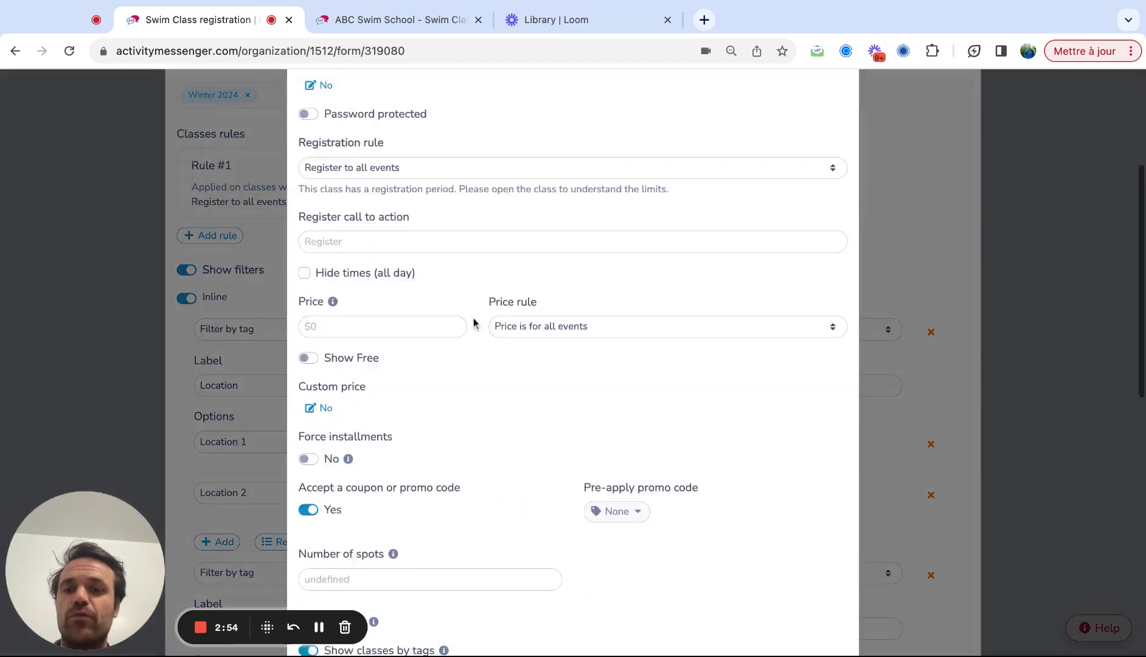
scroll(476, 323, down, 5)
mouse_move(373, 328)
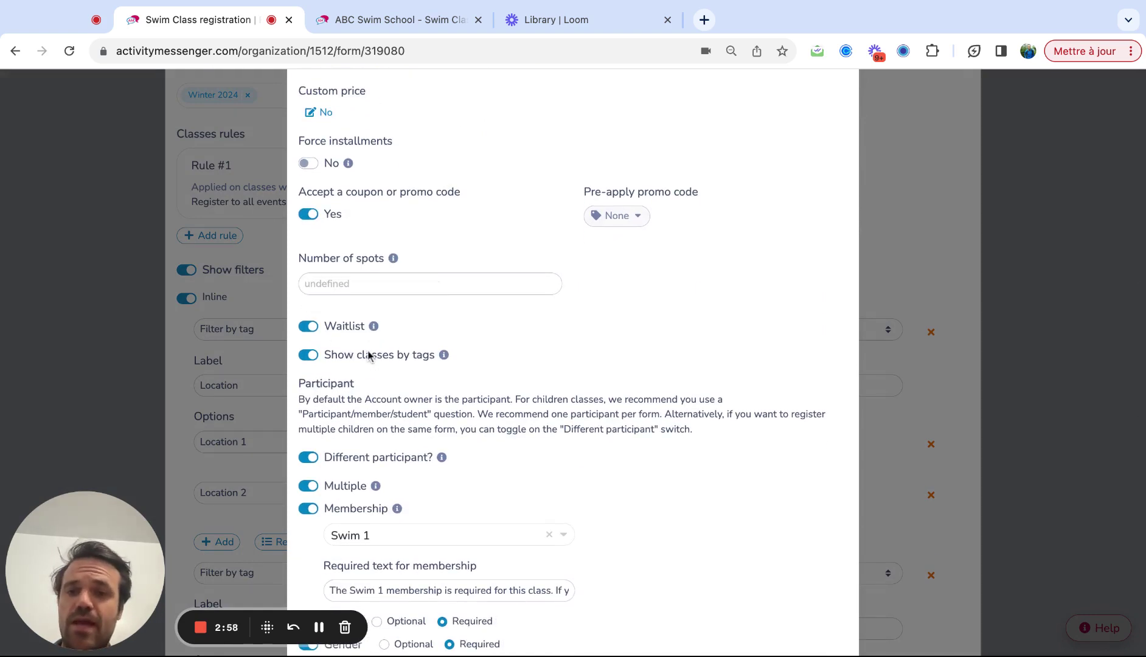
scroll(369, 356, down, 2)
mouse_move(444, 350)
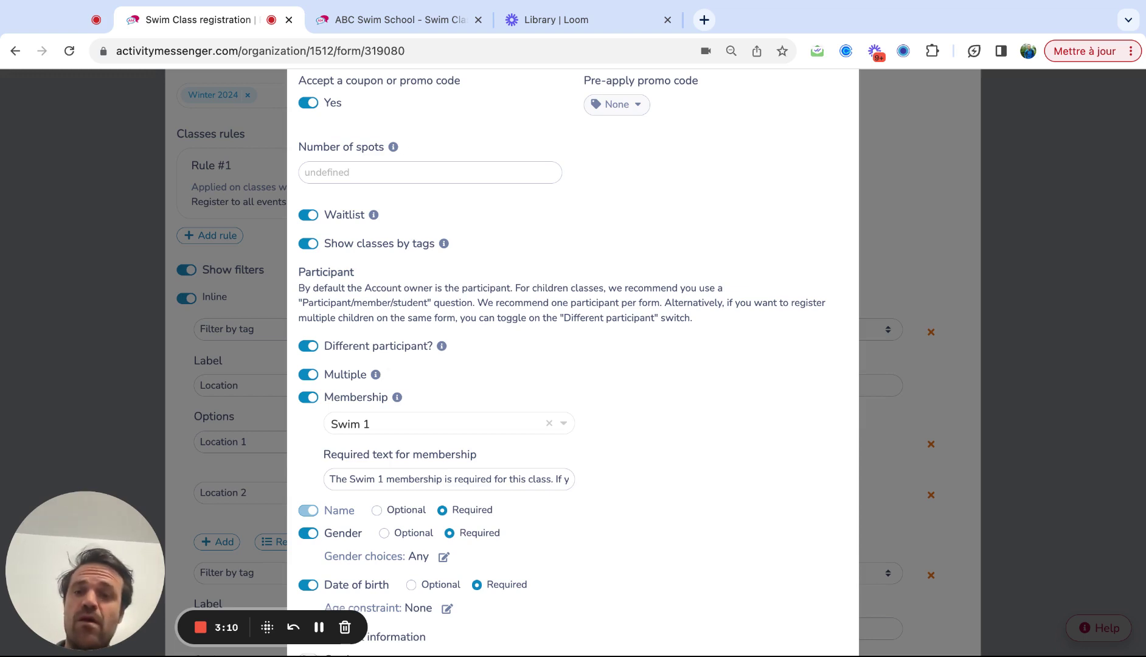
click(308, 397)
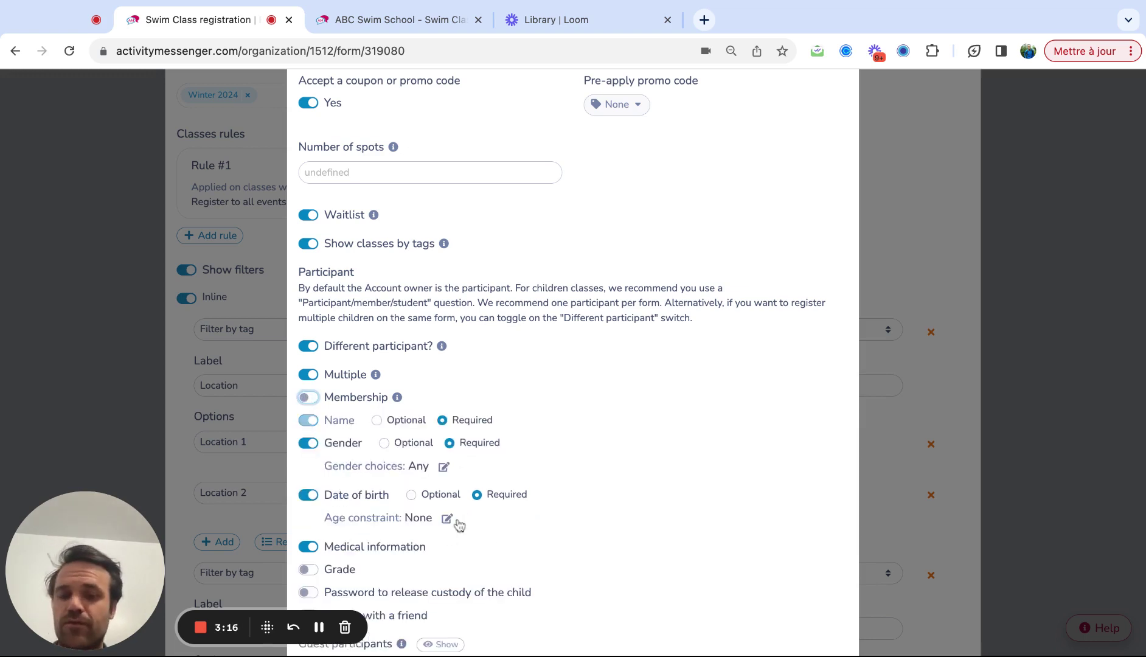
scroll(459, 525, down, 3)
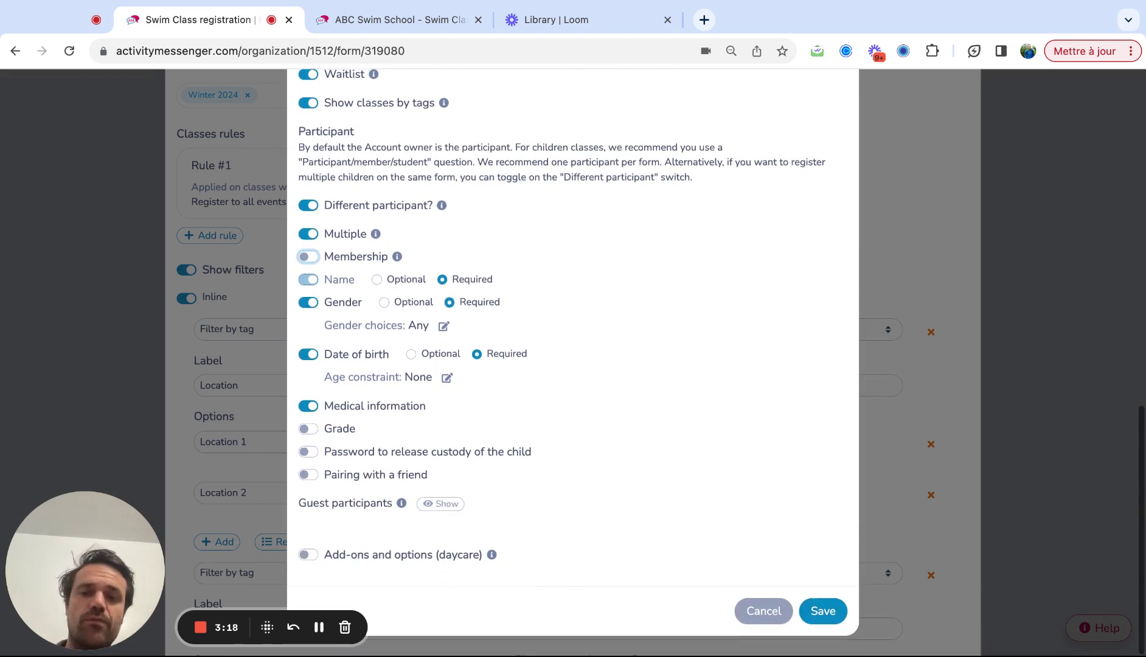
scroll(459, 525, up, 5)
scroll(611, 320, up, 10)
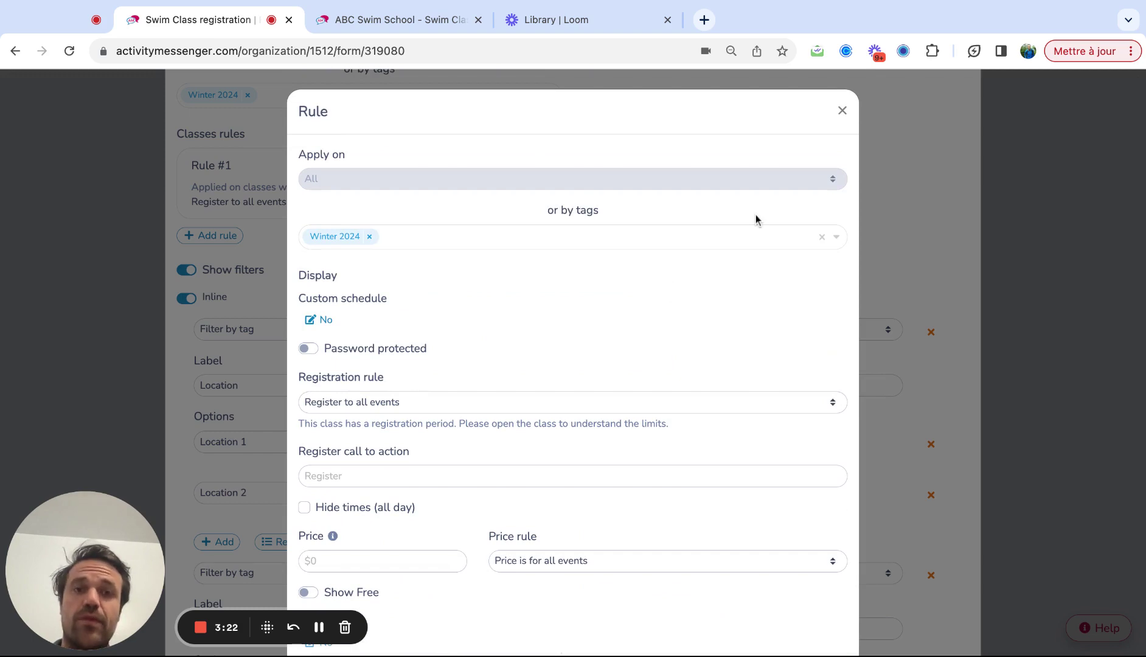
Step: Close the Winter 2024 rule dialog
click(842, 110)
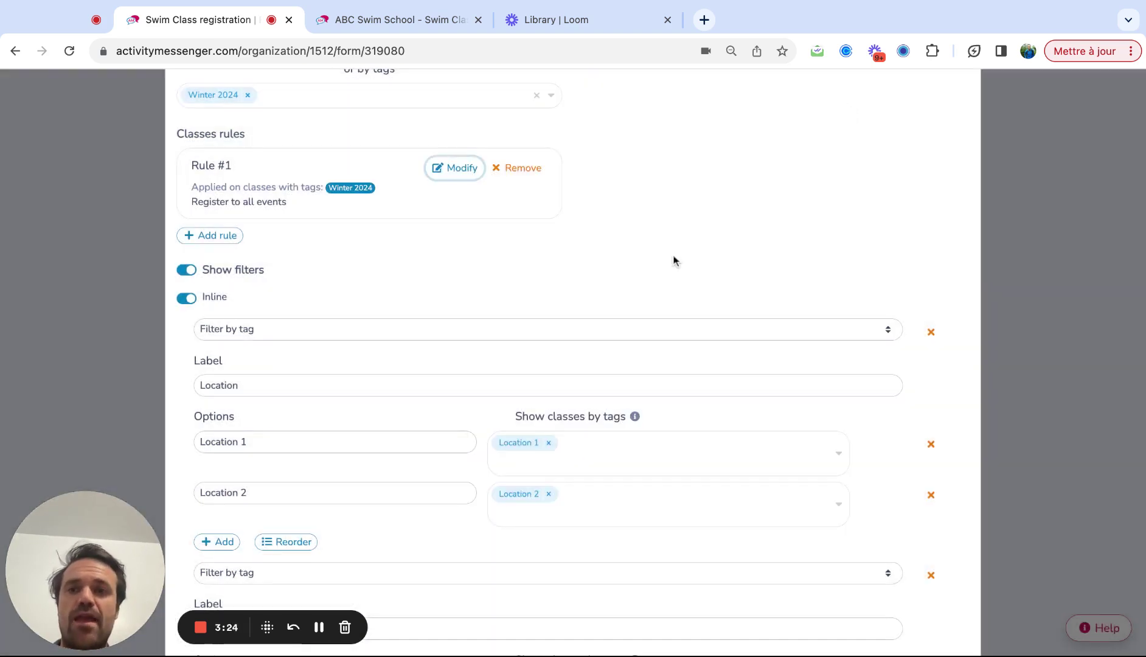
scroll(673, 260, up, 2)
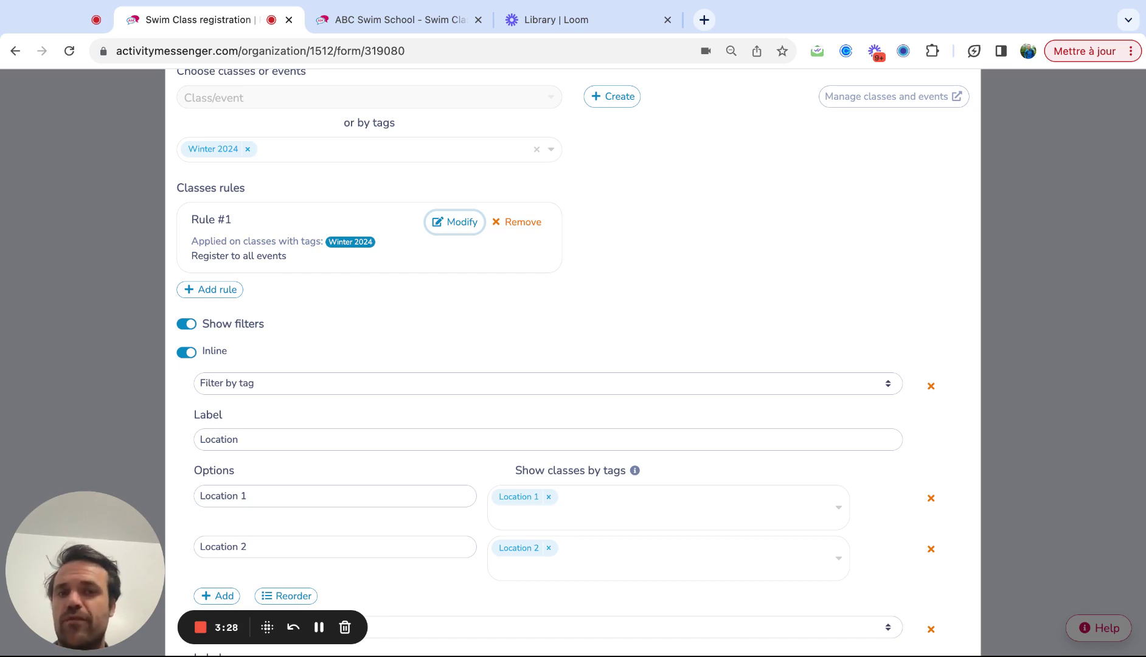
scroll(522, 335, down, 5)
scroll(522, 335, up, 7)
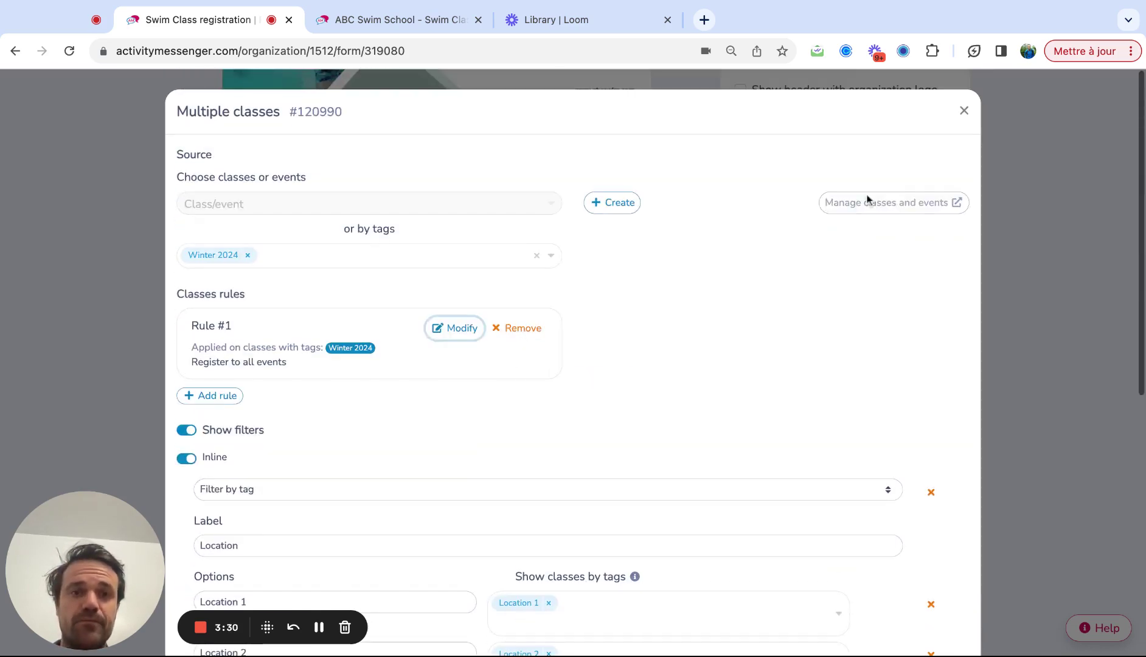
Step: Close the Multiple classes settings and scroll the form down to the waiver and back
click(963, 112)
scroll(594, 295, down, 6)
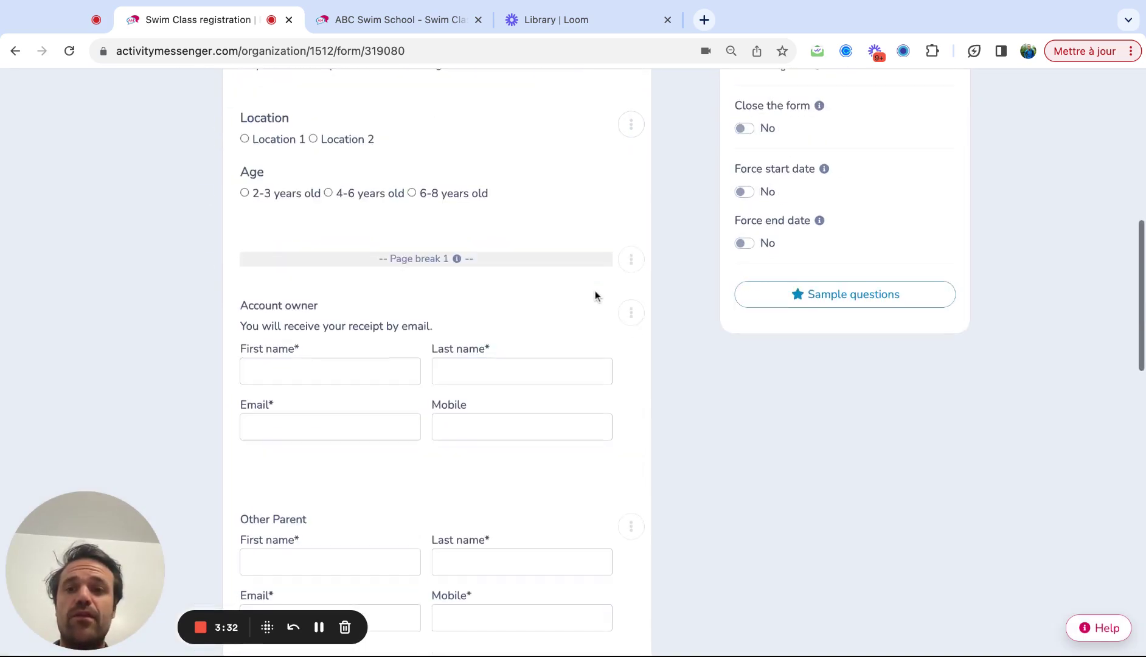
scroll(595, 295, down, 2)
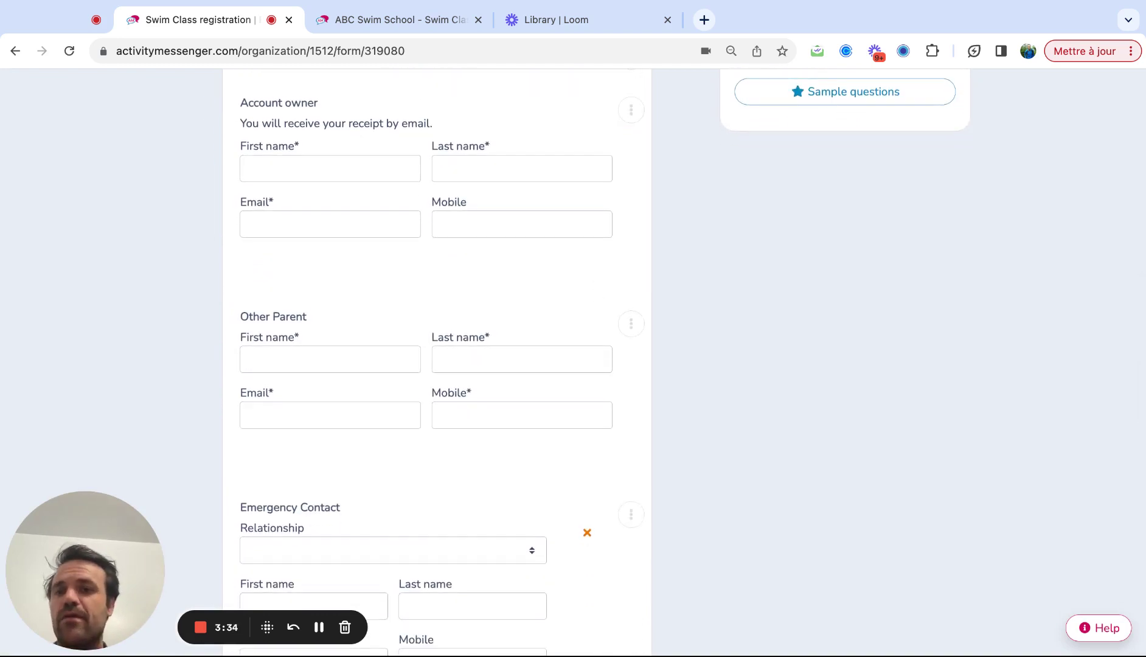
scroll(594, 295, down, 3)
scroll(463, 578, down, 7)
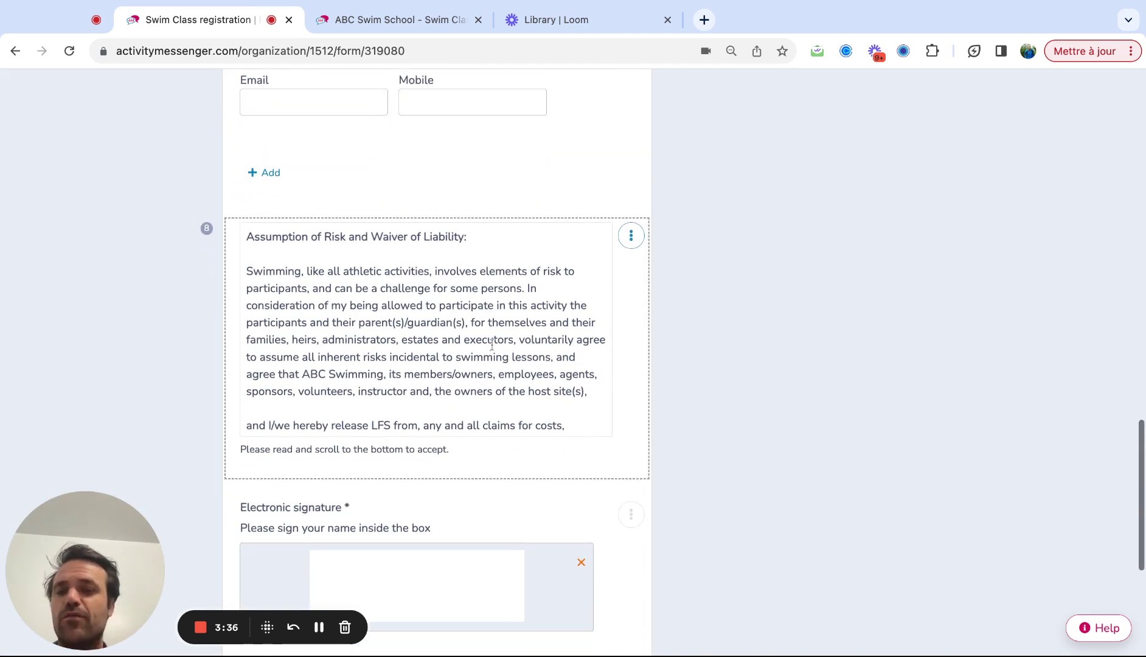
scroll(713, 303, up, 13)
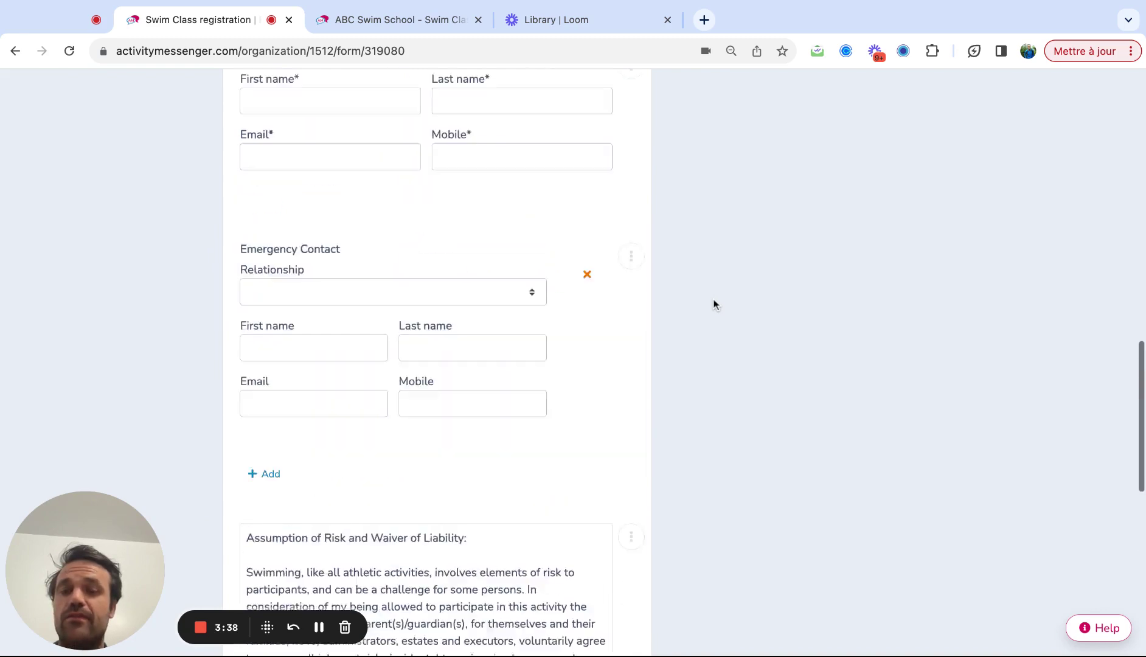
scroll(714, 303, up, 5)
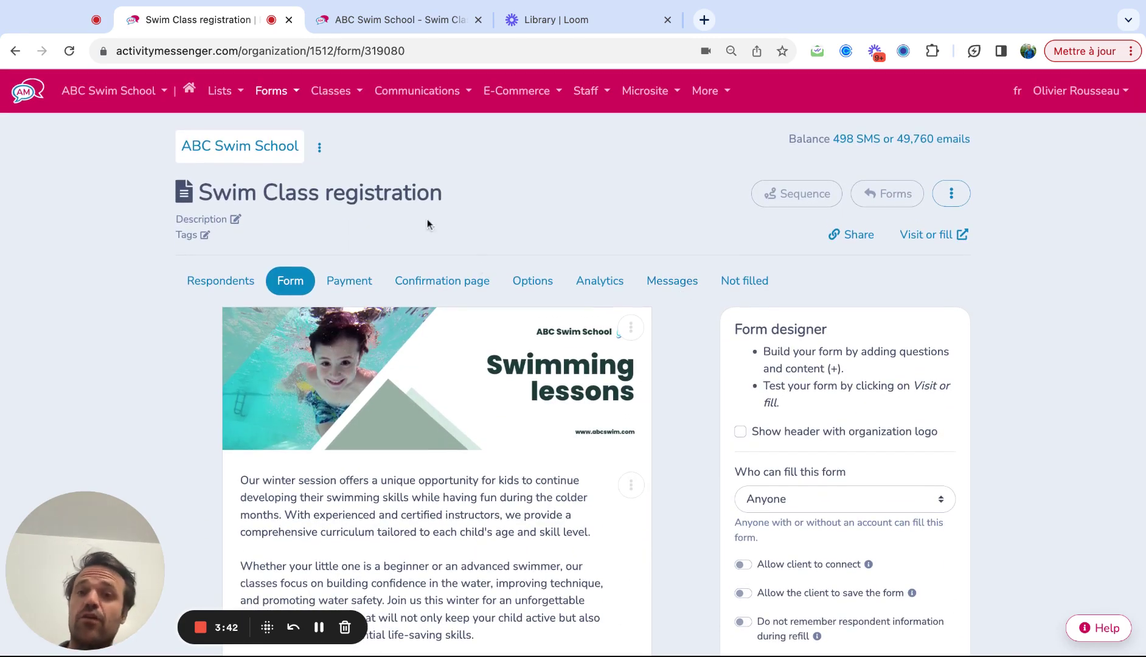
Step: Choose Classes > All classes and events from the top navigation bar
click(330, 89)
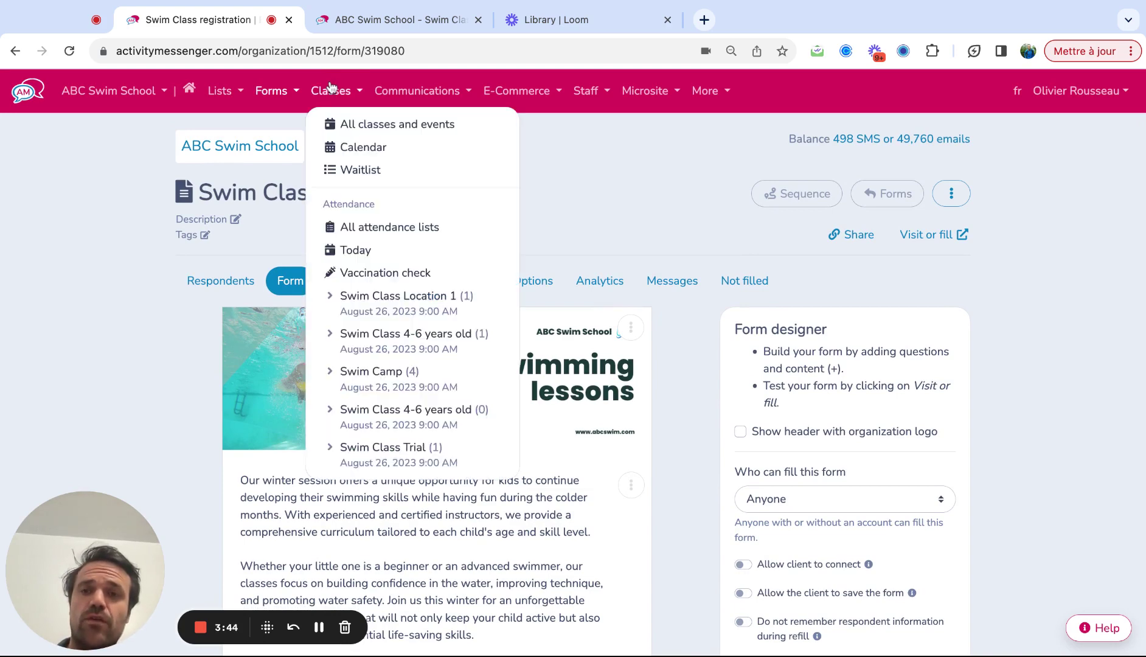
click(358, 124)
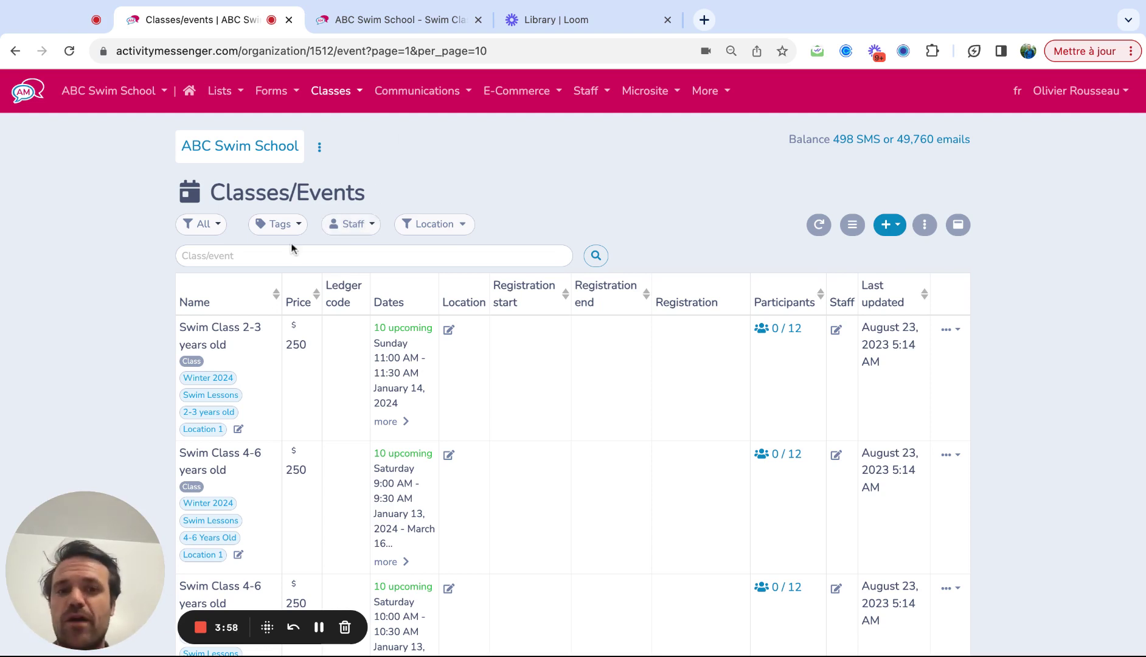
Step: Open Swim Class 2-3 years old and check its payment plans, cancelling a new plan form
click(220, 351)
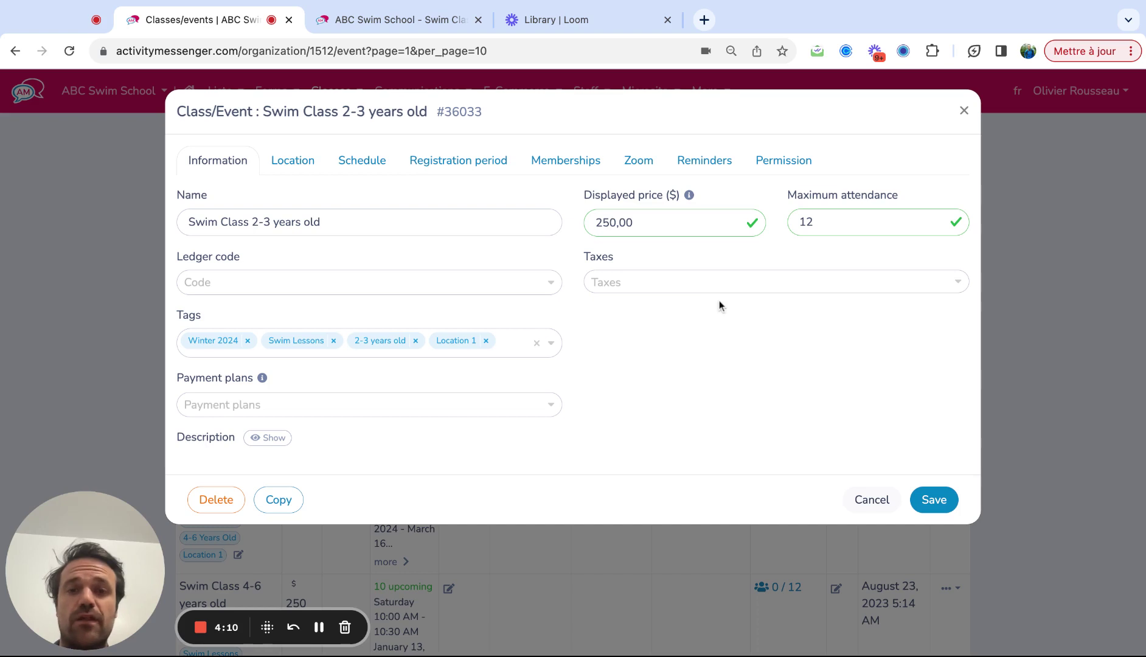
click(338, 410)
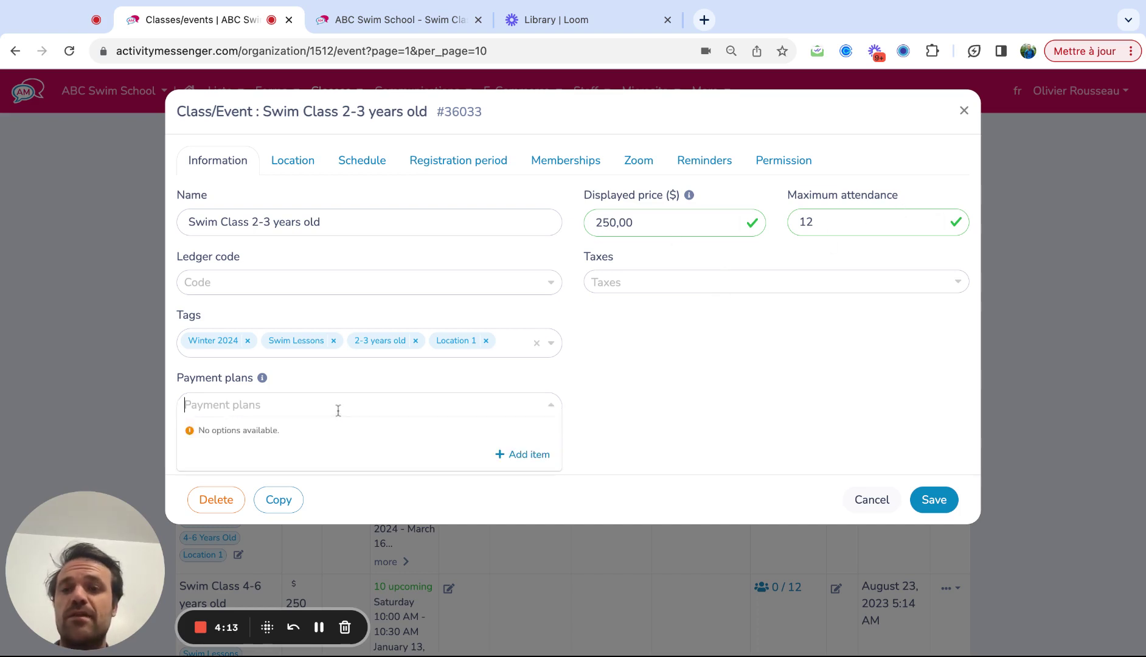
click(516, 454)
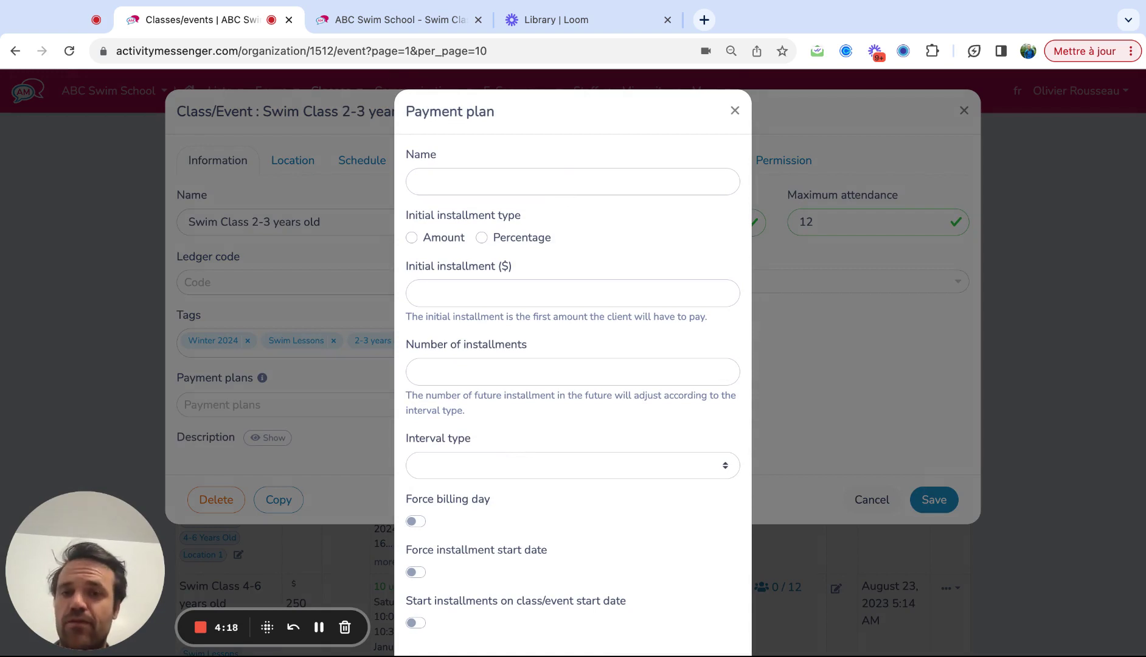
click(735, 110)
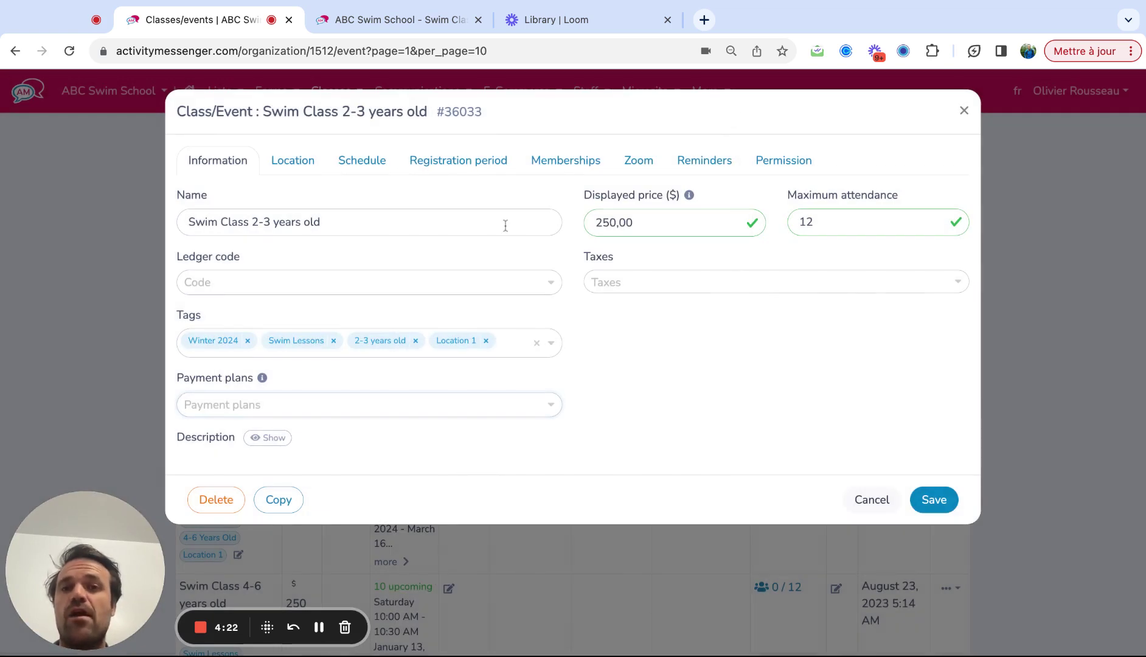
Step: On the Schedule tab, change the January 14 session's start time to 10:00 AM
click(277, 170)
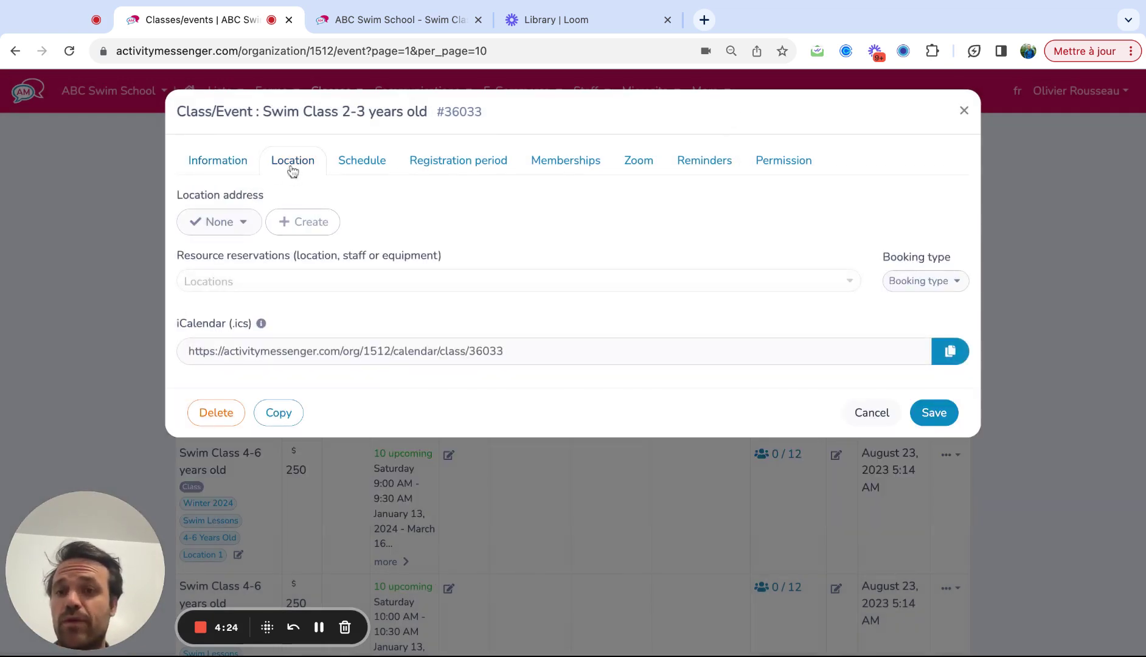
click(344, 165)
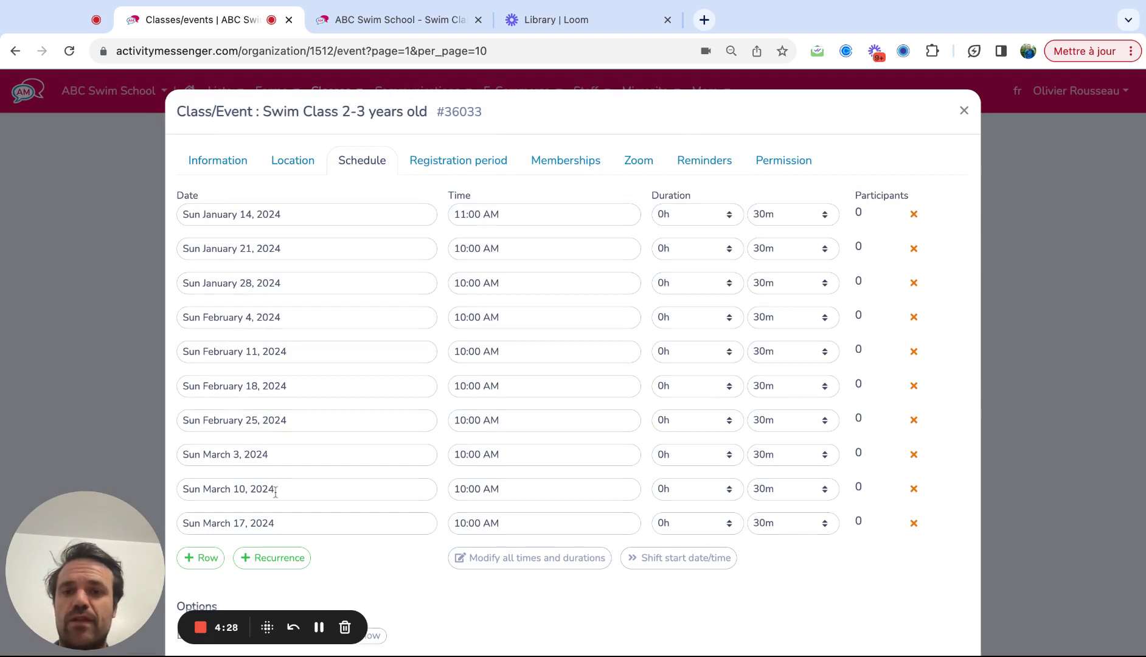
click(480, 215)
click(481, 375)
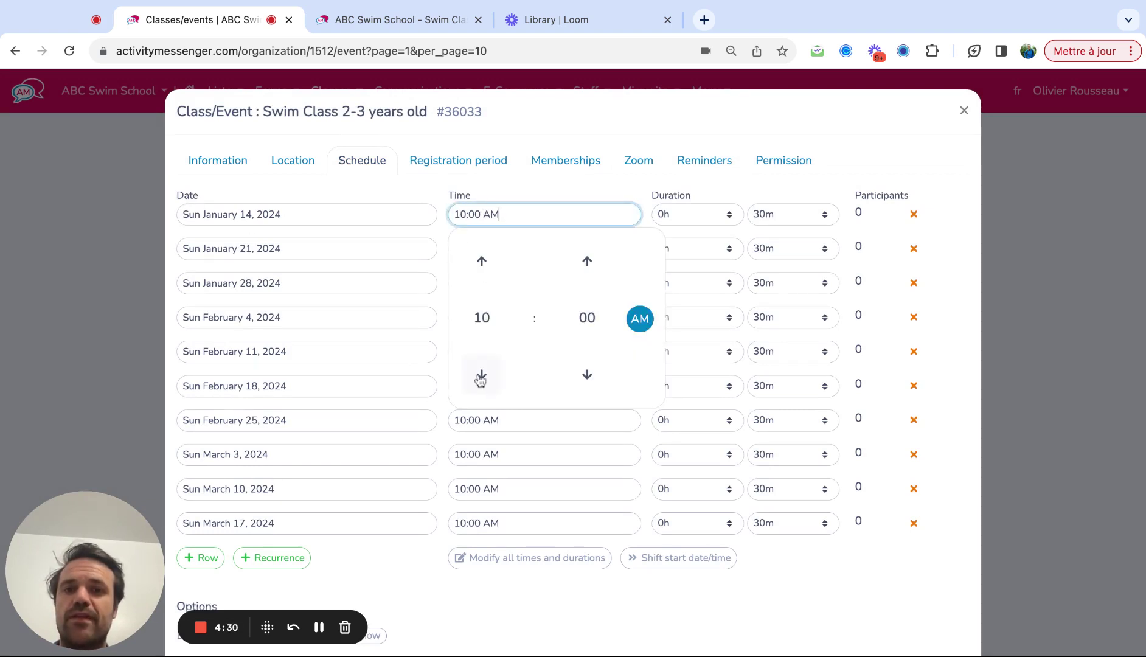
click(828, 600)
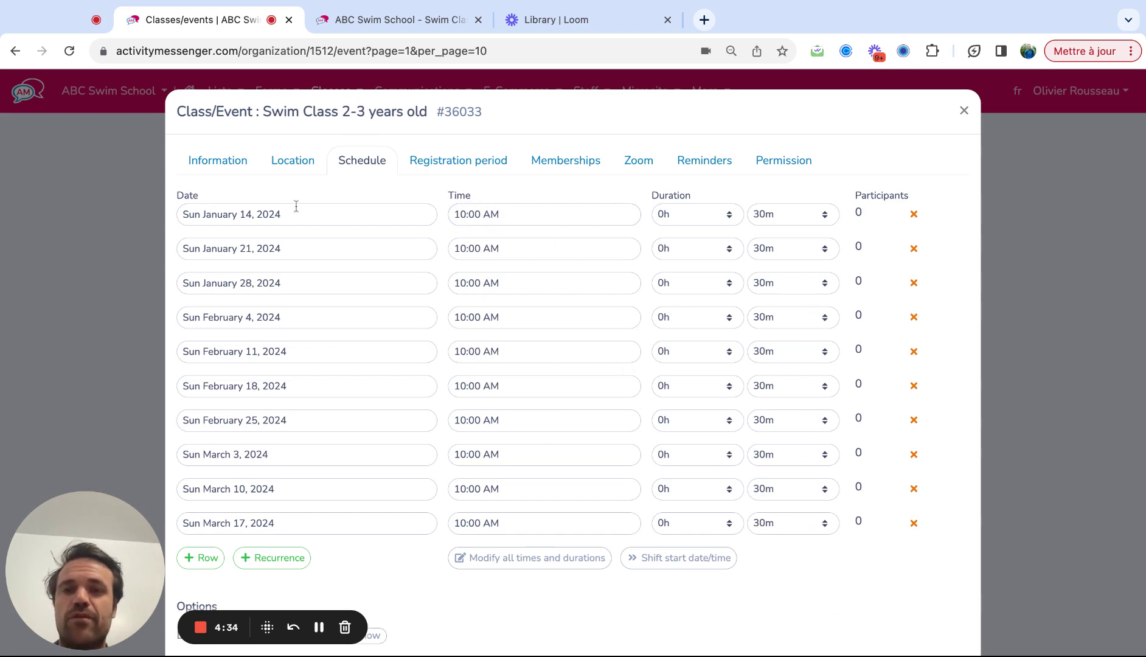
click(445, 162)
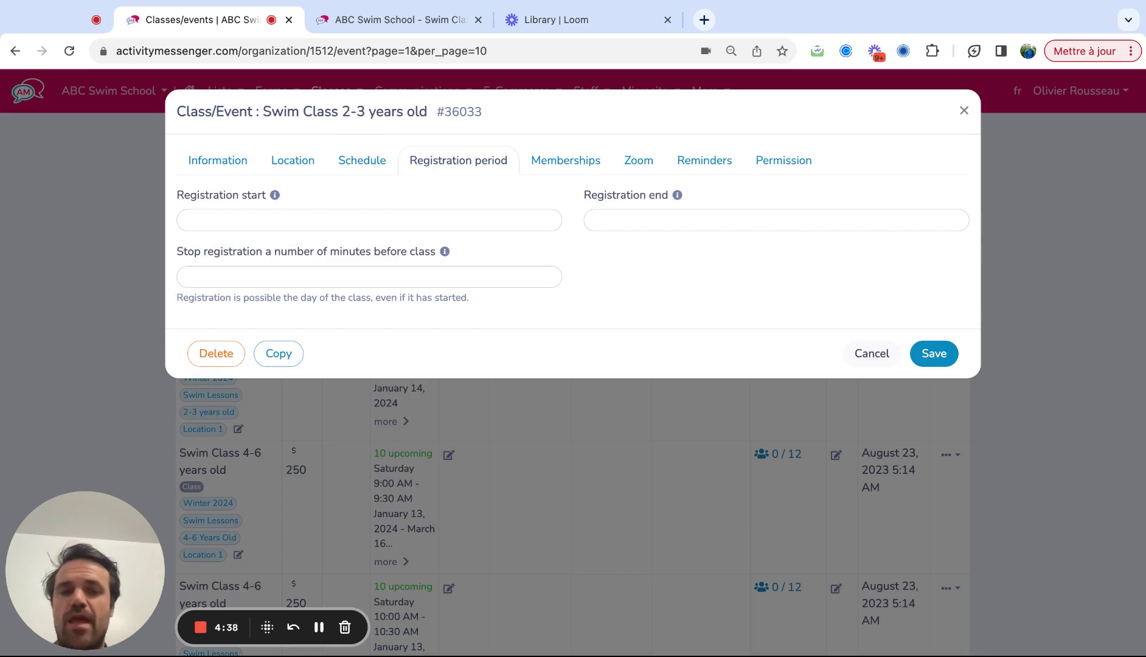
Step: Close the Swim Class 2-3 years old dialog to return to the Classes/Events list
click(964, 112)
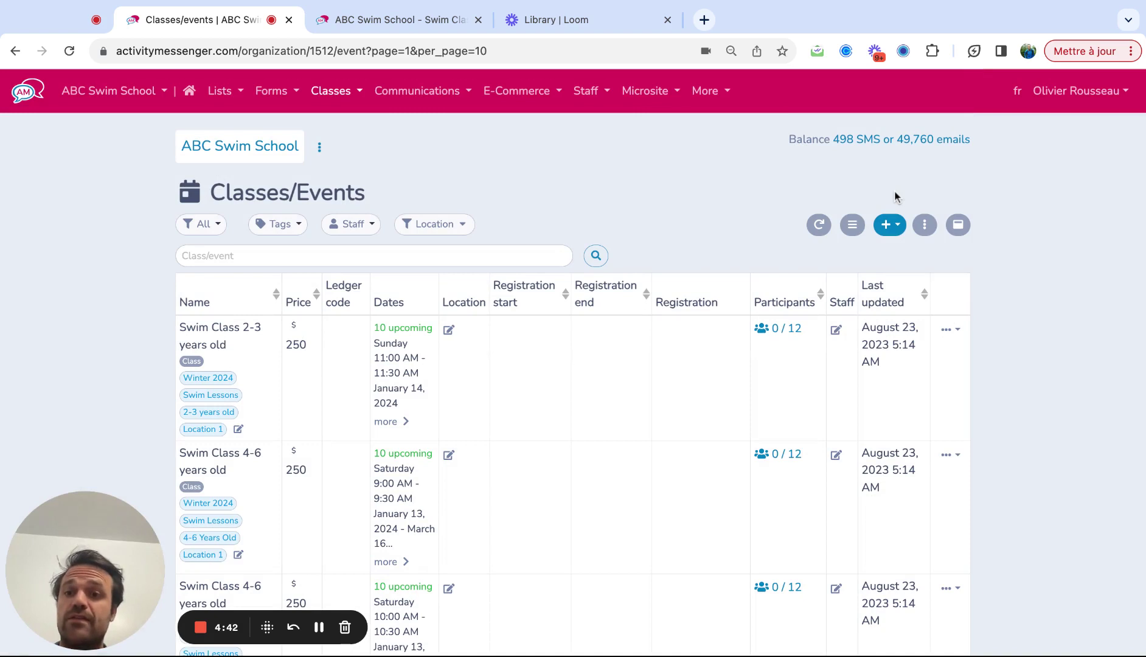